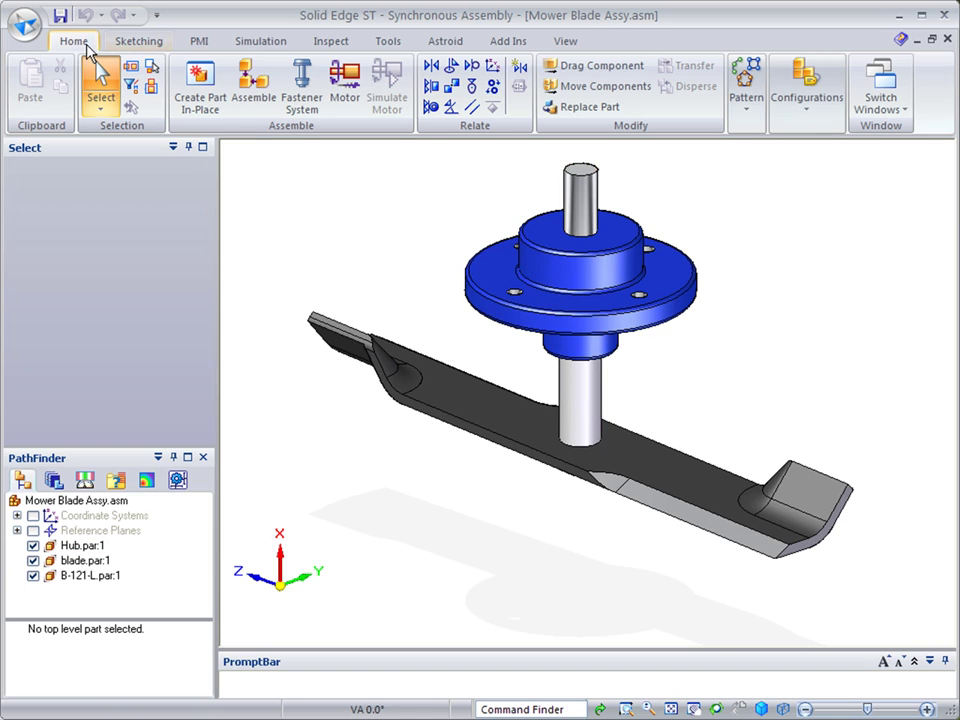
Show the assembly's simulation studies, limit the list to the active Modal Study 1, and expand its contents
left_click(262, 42)
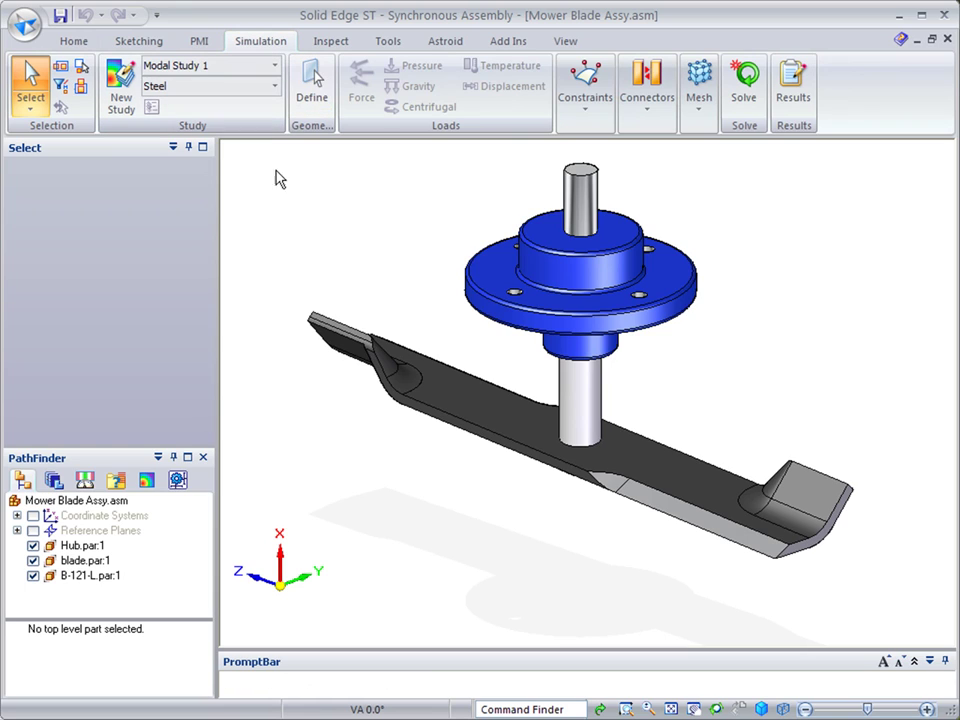
left_click(148, 482)
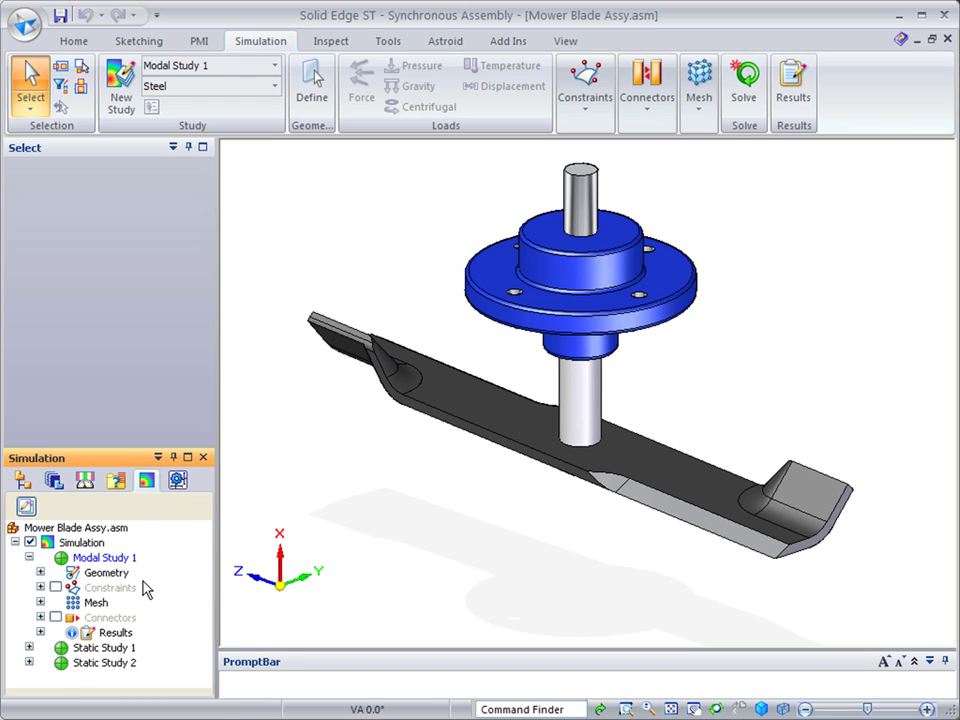
left_click(28, 557)
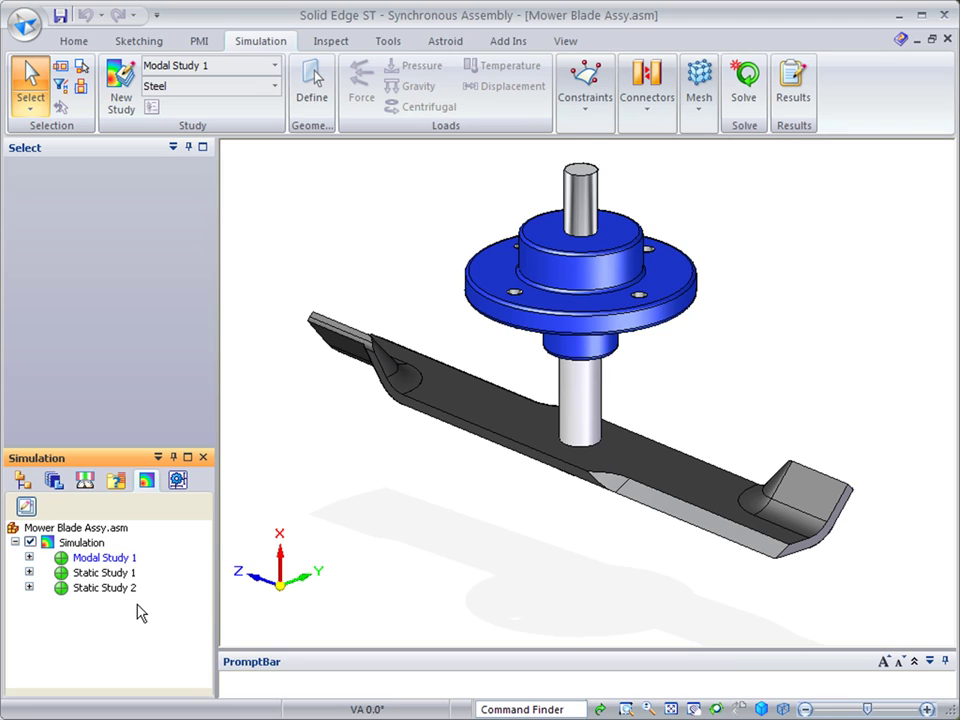
left_click(26, 508)
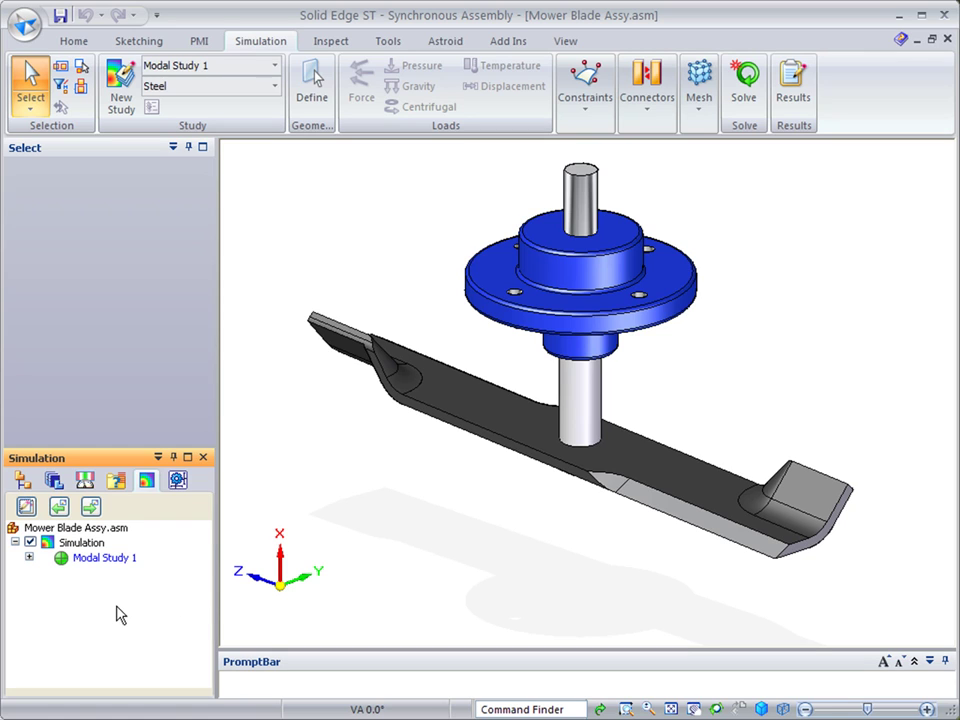
left_click(29, 557)
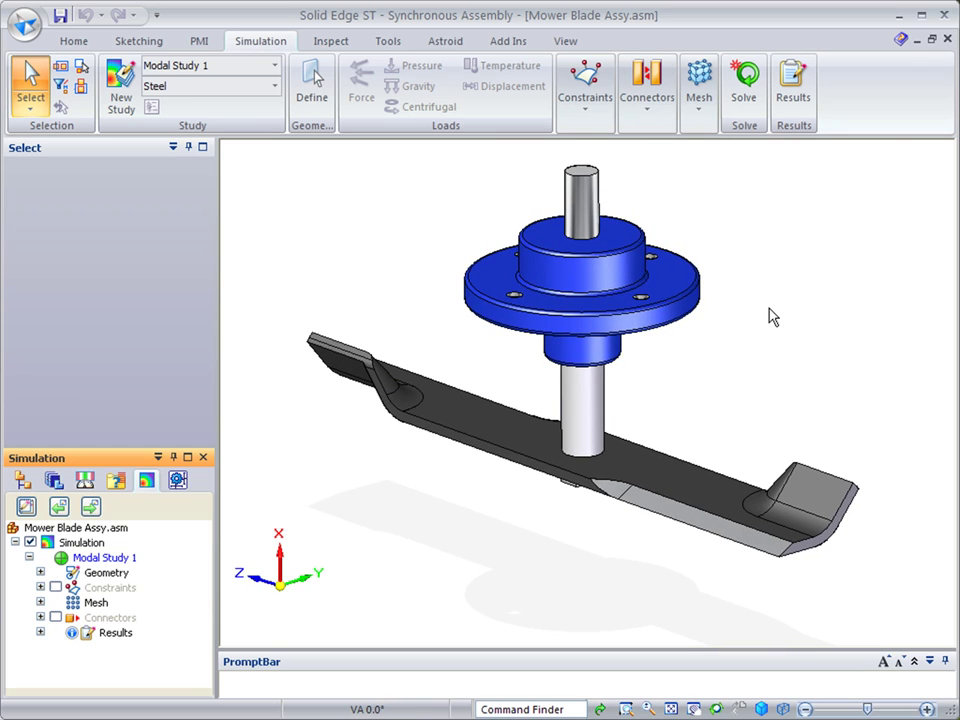
Display and hide the constraint symbols, followed by the connector symbols, of Modal Study 1 on the model
left_click(56, 588)
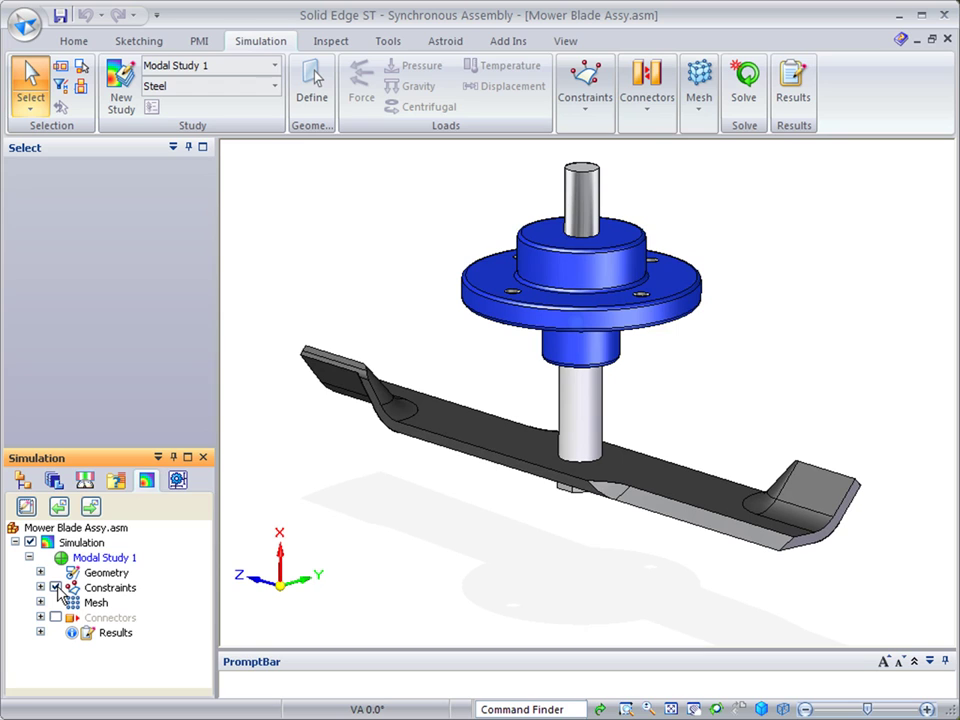
left_click(56, 588)
left_click(56, 618)
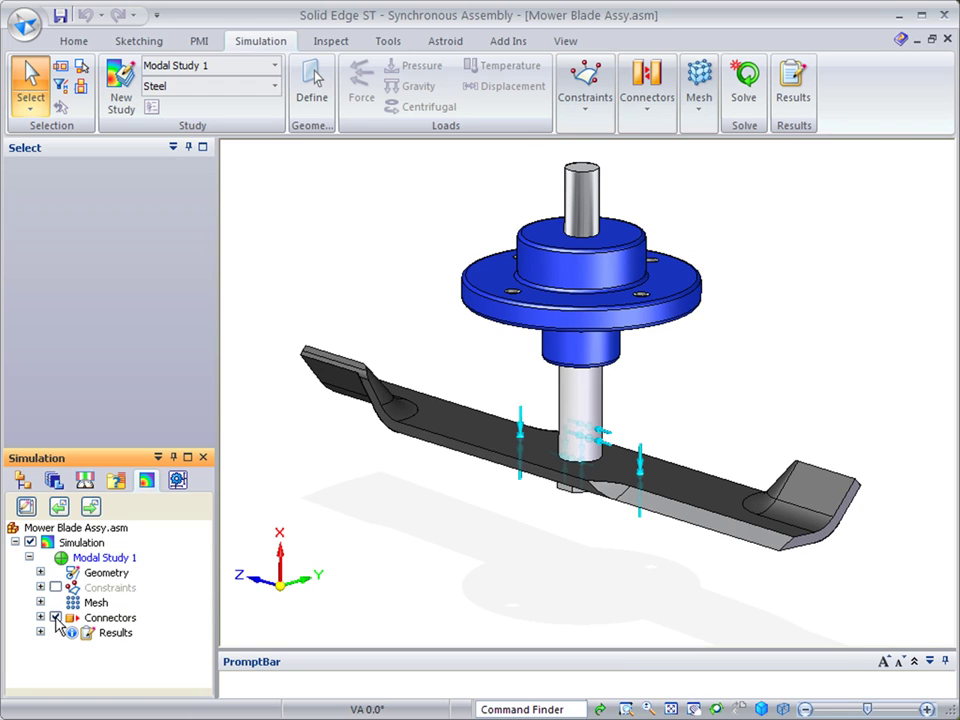
left_click(56, 618)
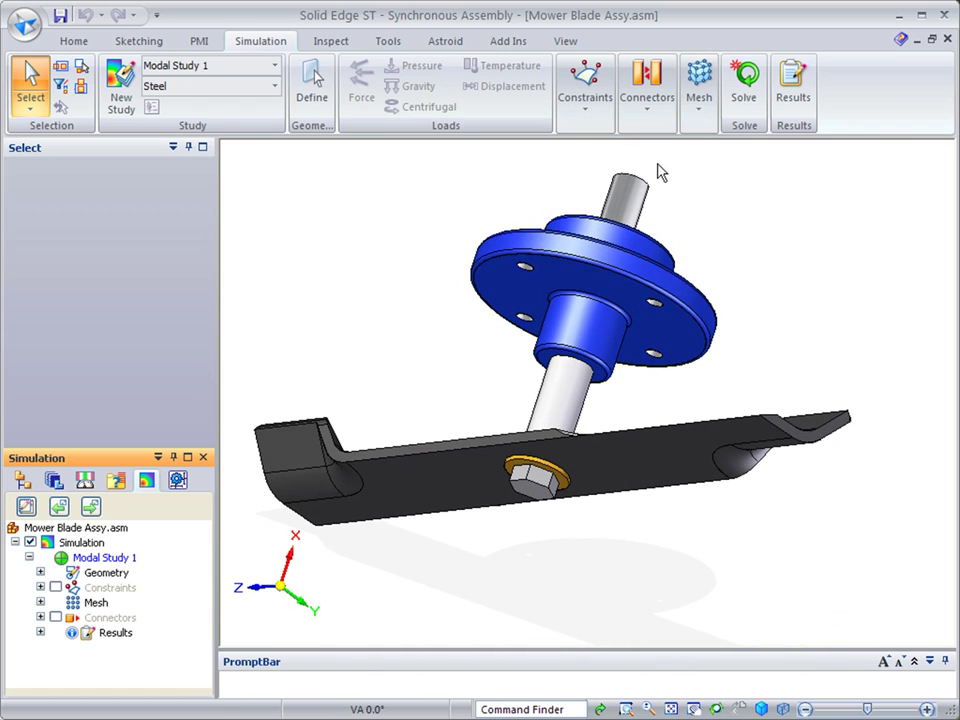
Apply a Fixed constraint to the underside face of the hub's flange and hide the study's constraint symbols
left_click(591, 112)
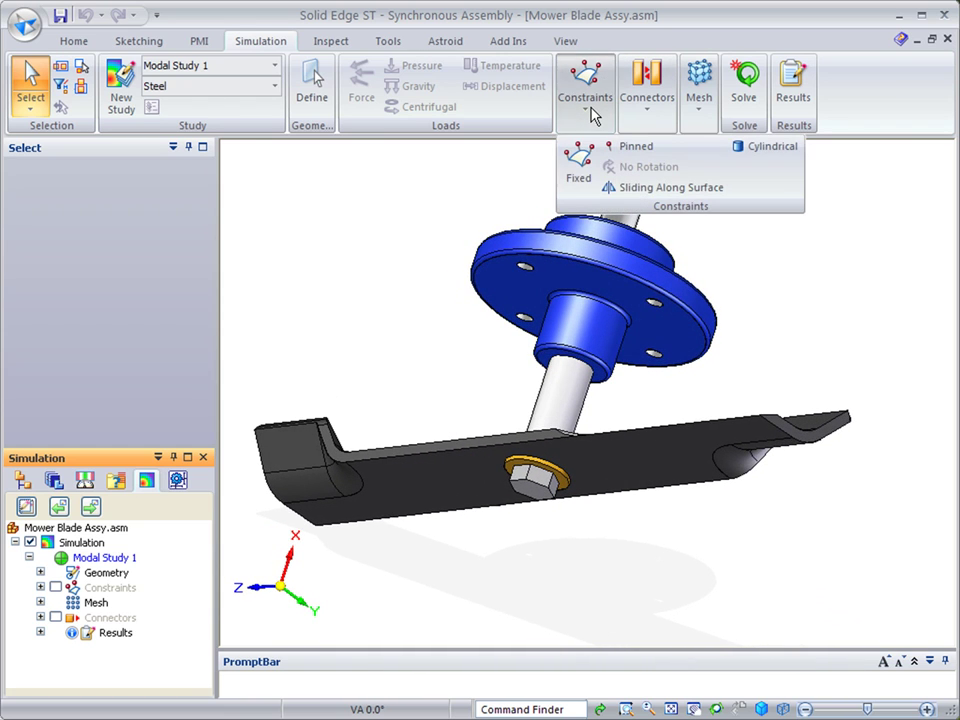
left_click(579, 172)
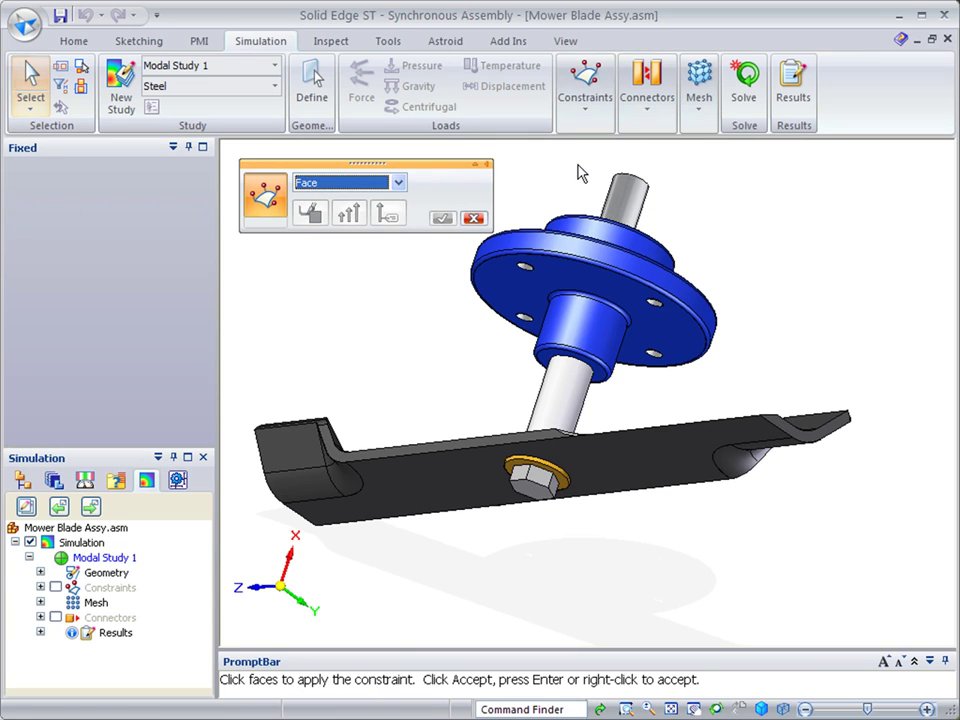
left_click(573, 280)
key("Return")
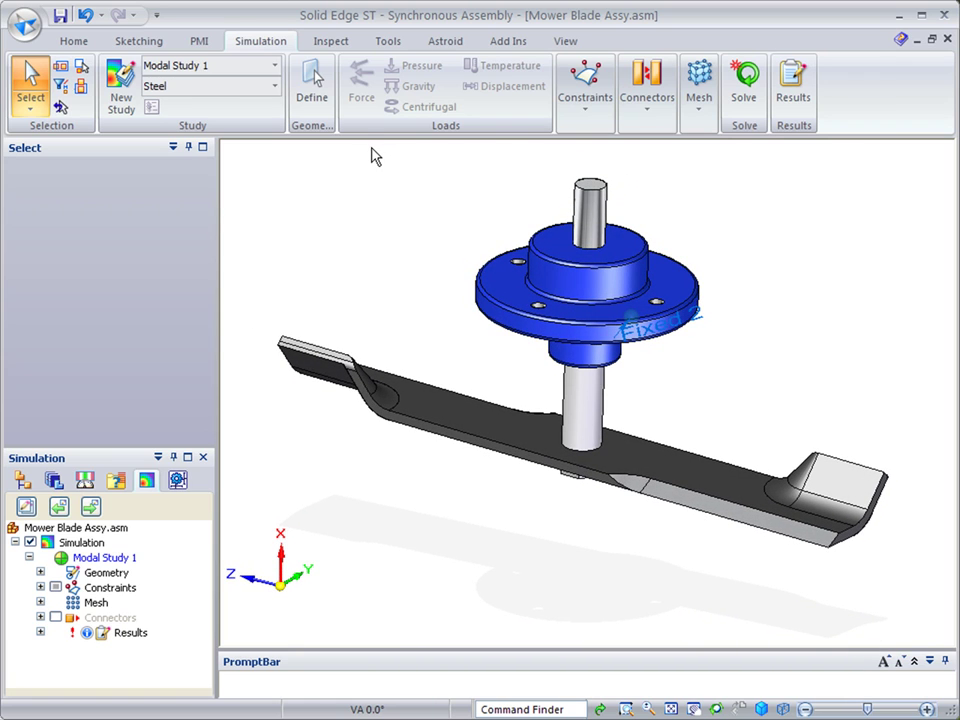
left_click(55, 587)
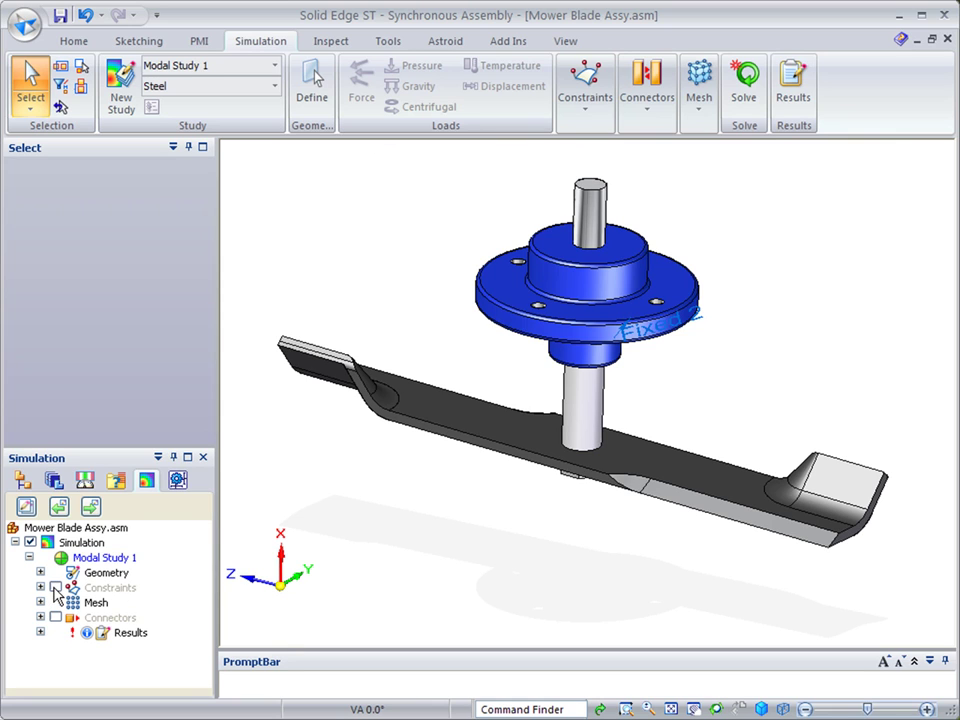
Run automatic connector detection on all components using the Glue type and a 1.00 mm search distance
middle_click_drag(649, 564, 790, 220)
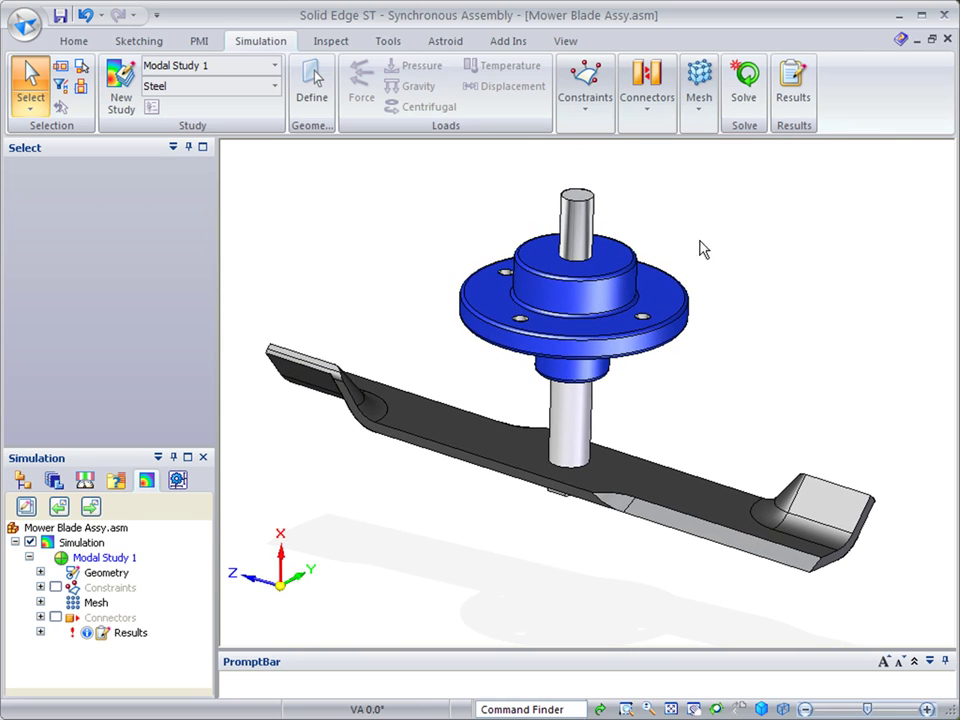
left_click(648, 118)
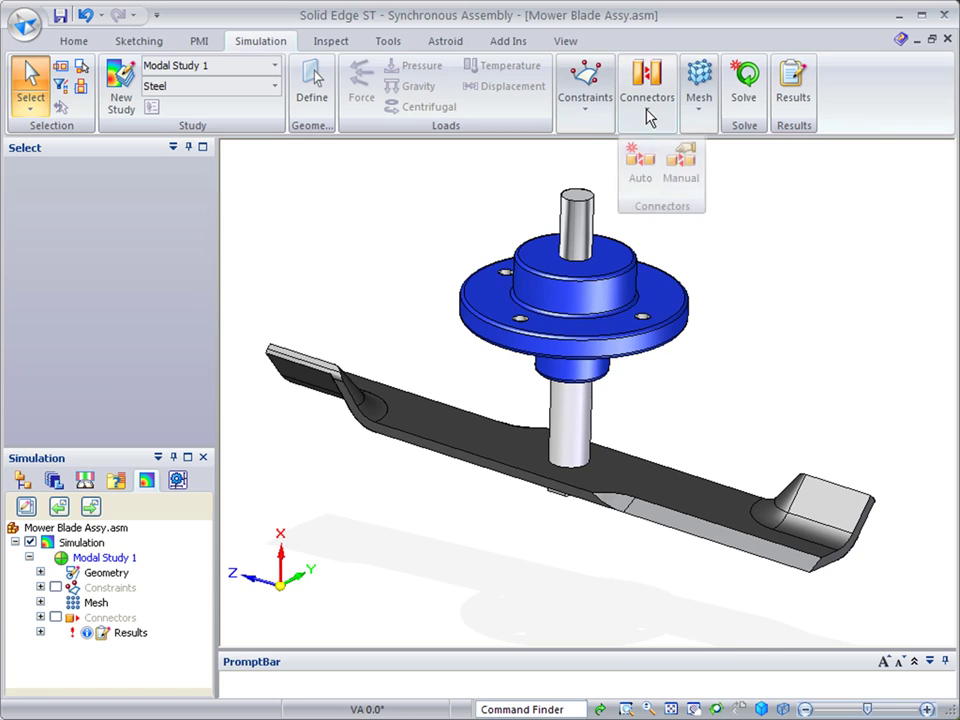
left_click(640, 172)
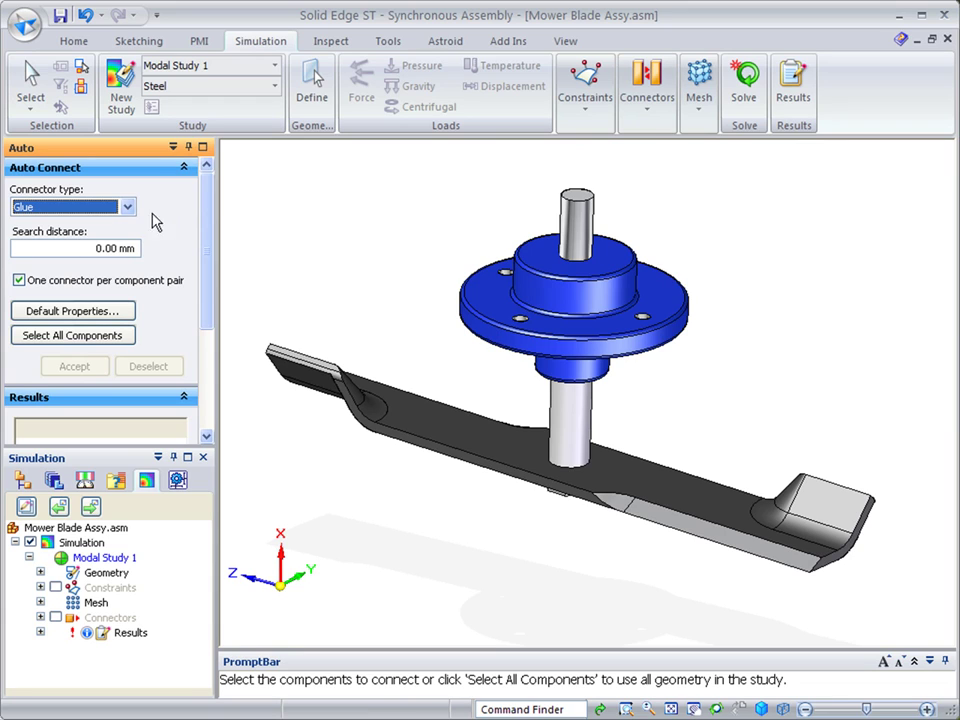
left_click(100, 248)
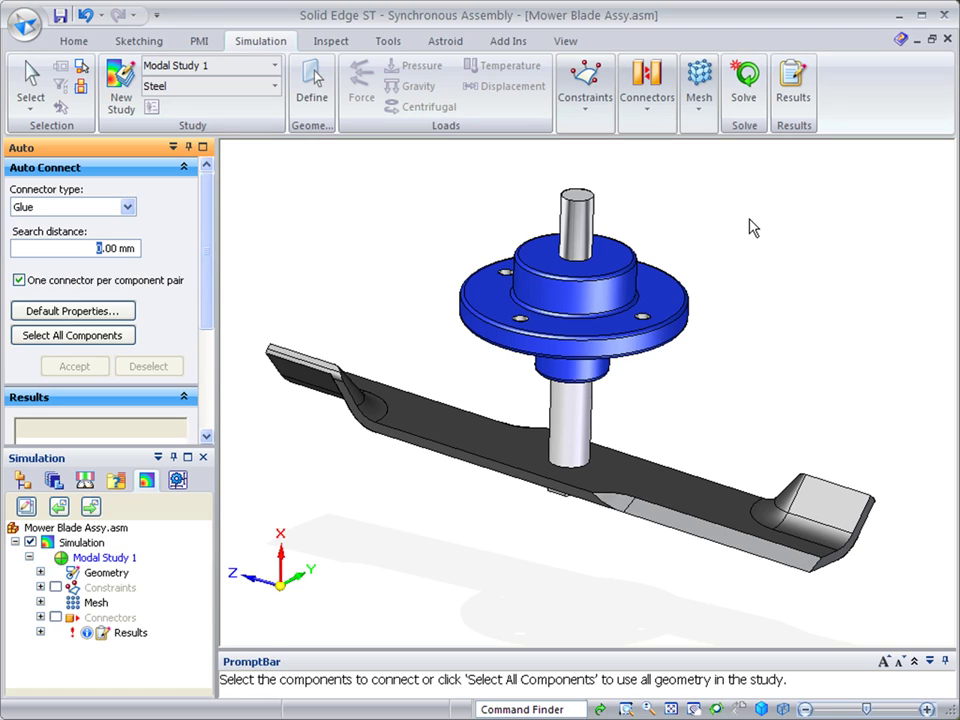
type("1")
left_click(73, 336)
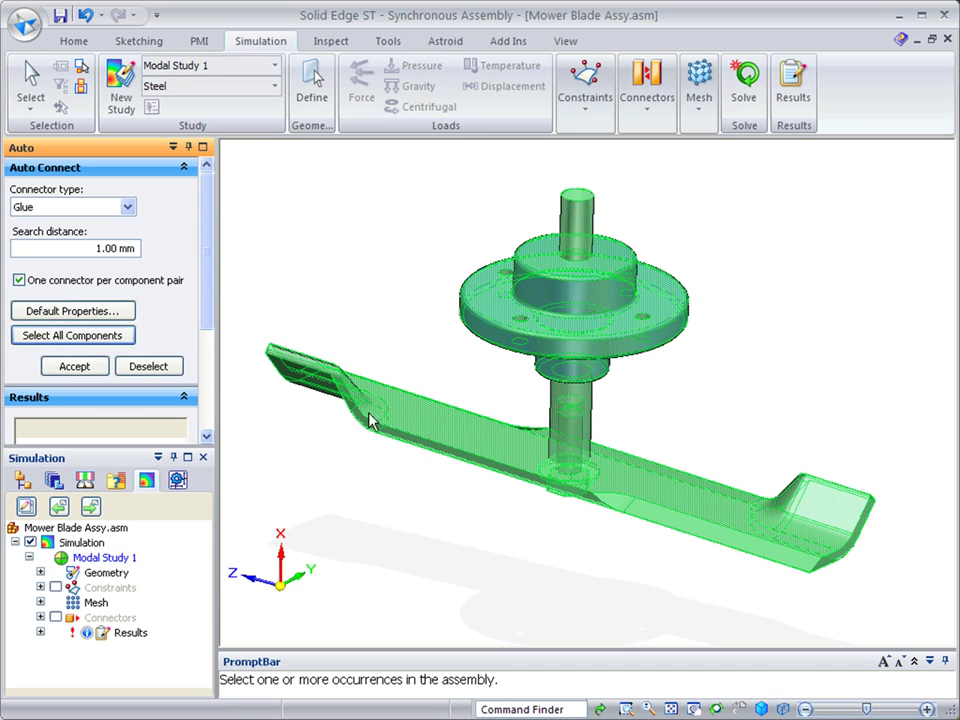
left_click(76, 368)
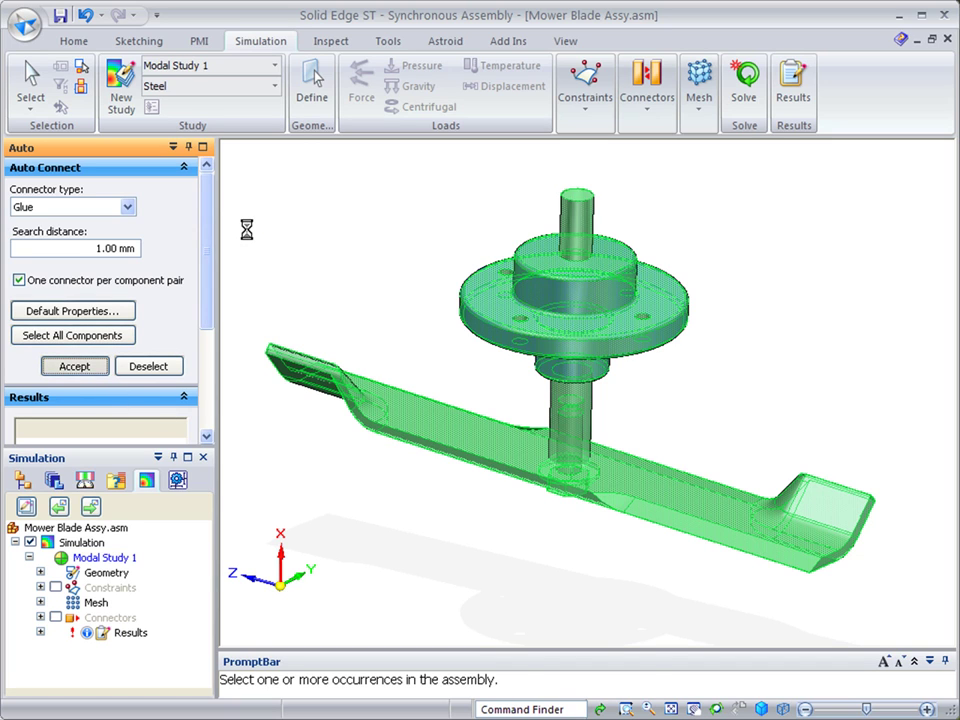
Accept all proposed component pairs to create the glue connectors and hide the connector symbols
left_click_drag(208, 255, 208, 342)
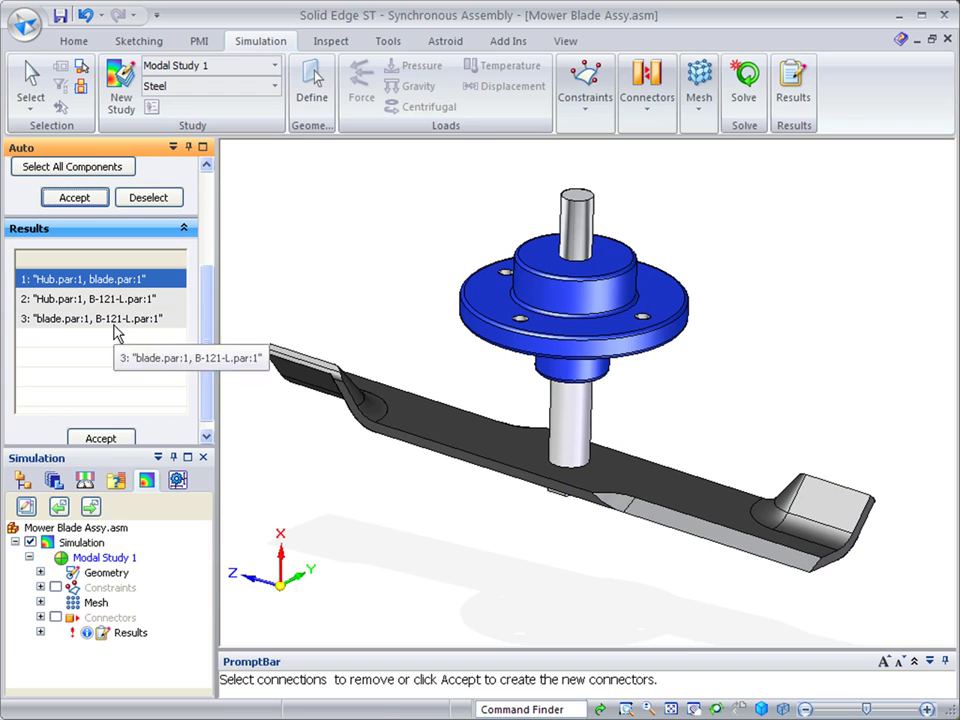
left_click(101, 438)
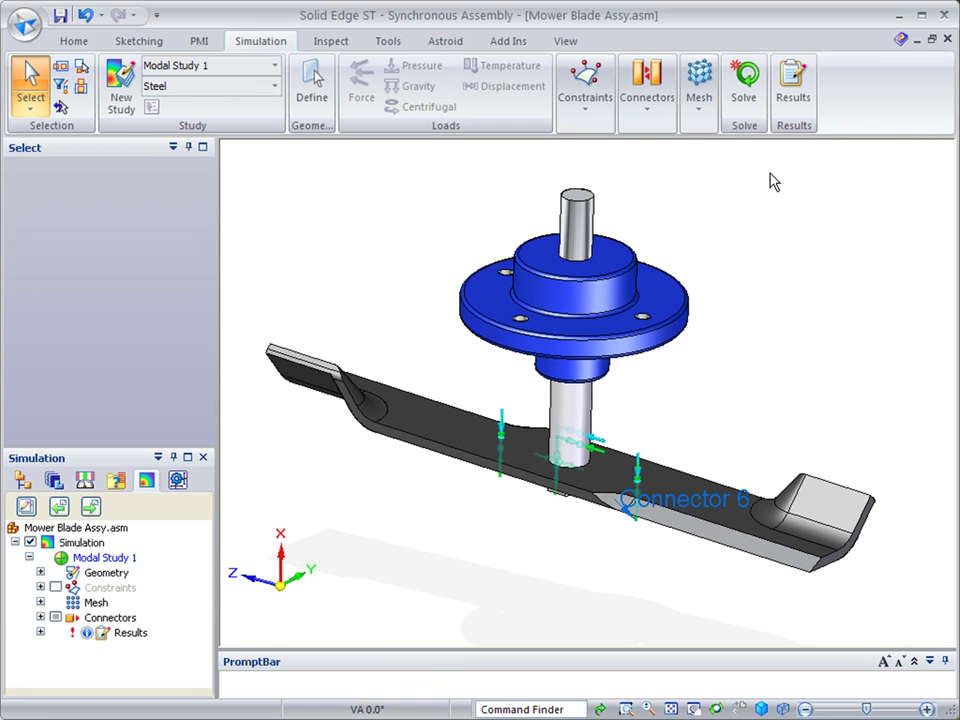
middle_click_drag(770, 174, 770, 174)
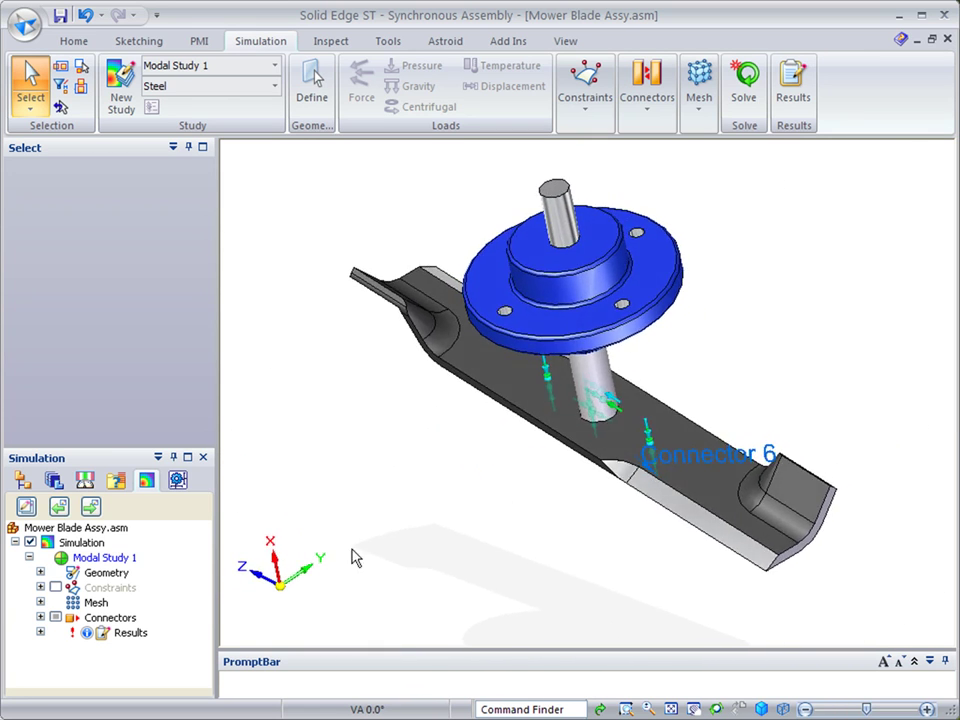
left_click(57, 618)
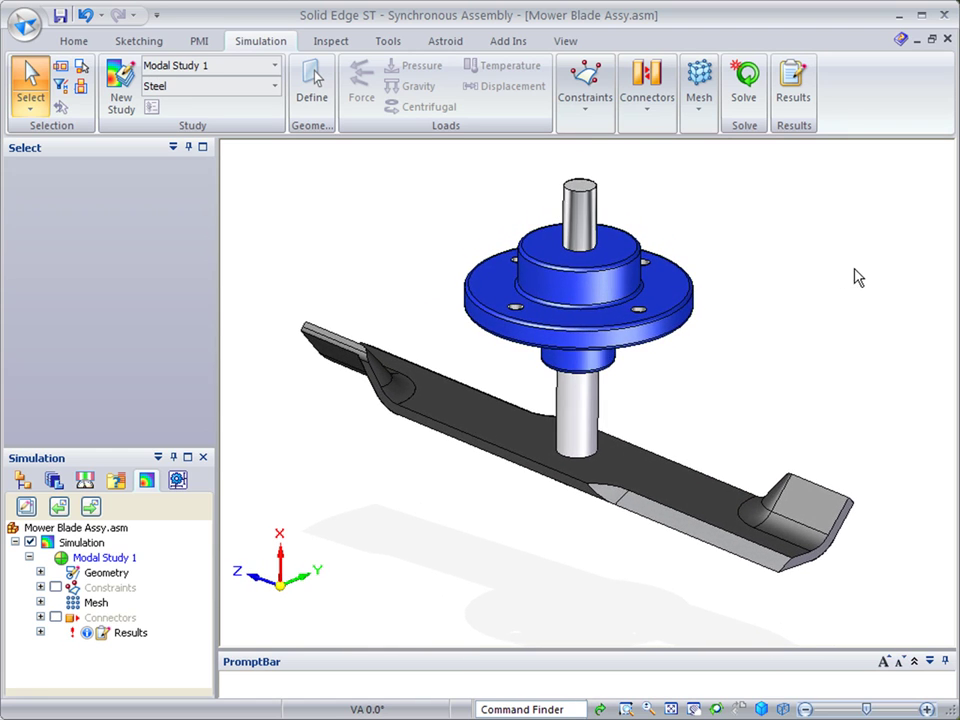
Show the tetrahedral mesh of Modal Study 1, start solving the study, and cancel the run
left_click(701, 114)
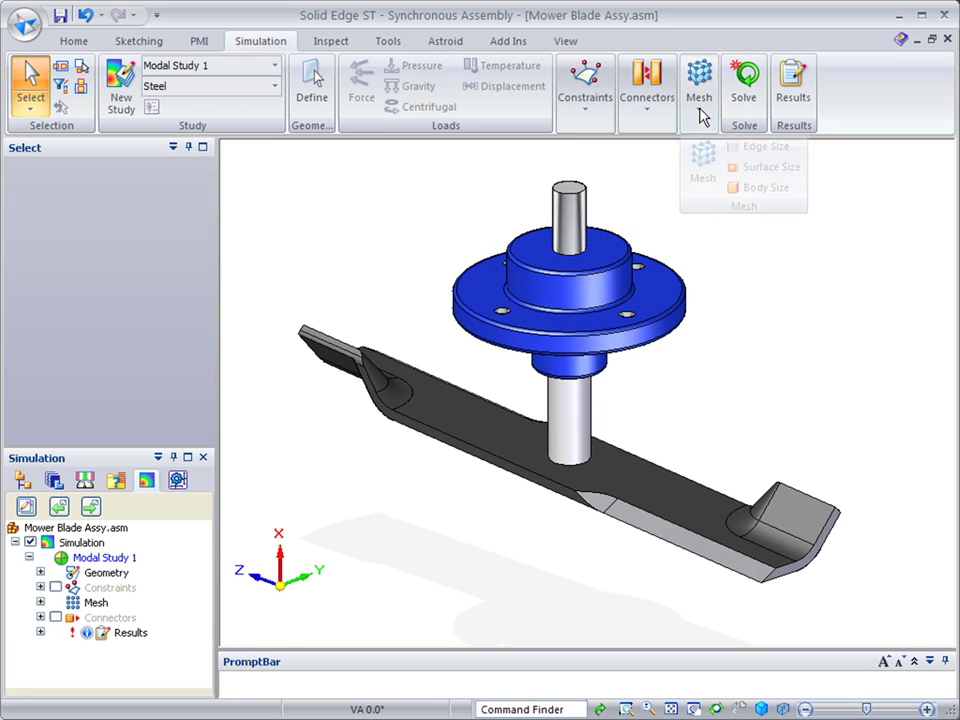
left_click(701, 170)
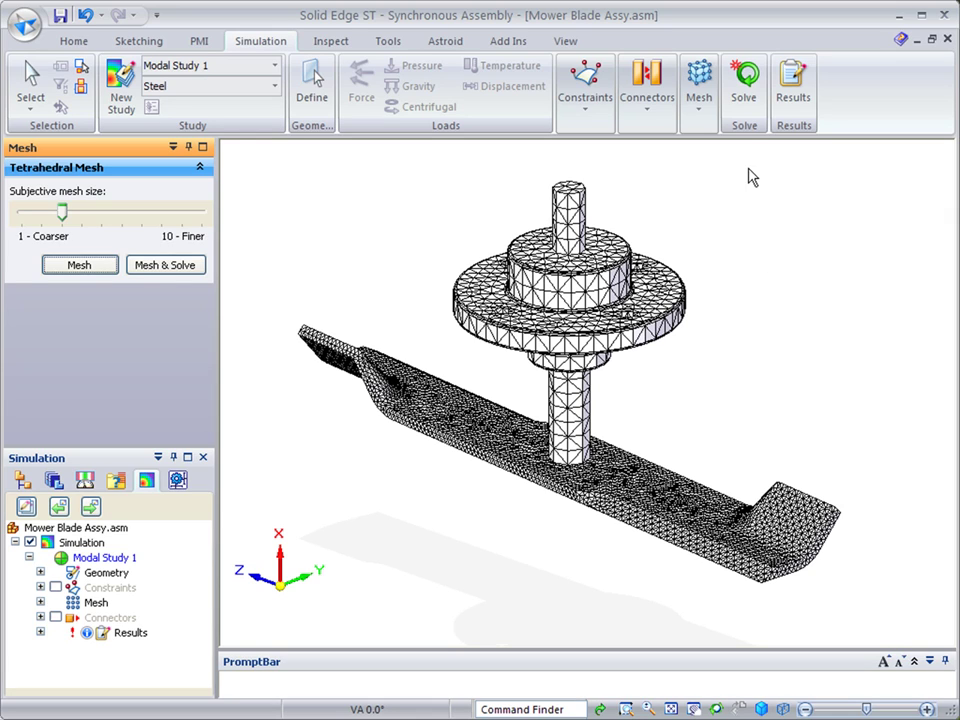
left_click(746, 92)
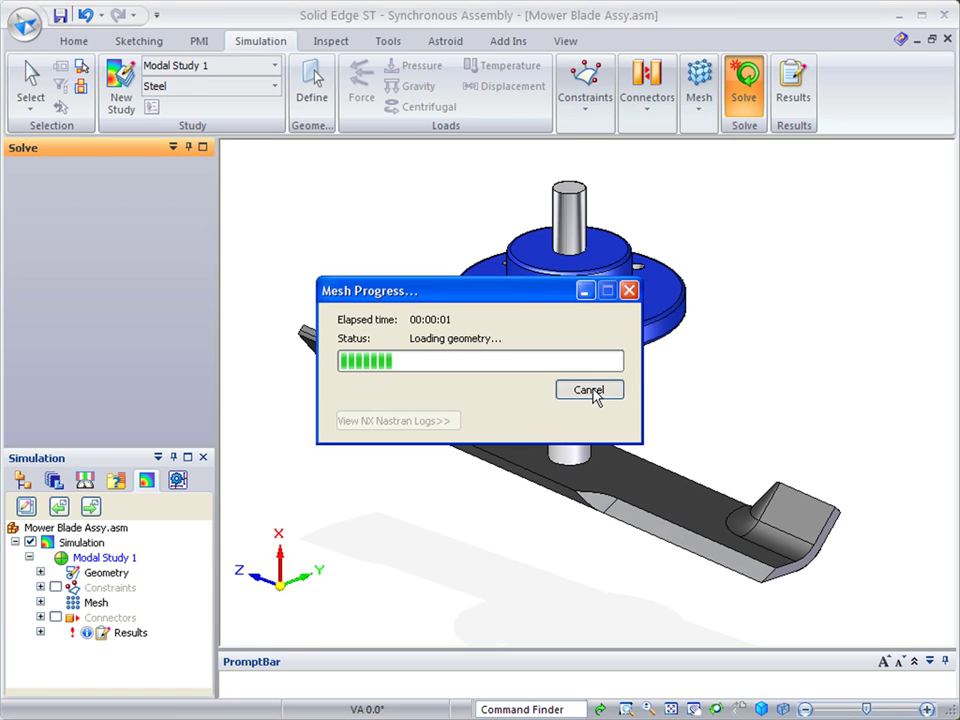
left_click(592, 391)
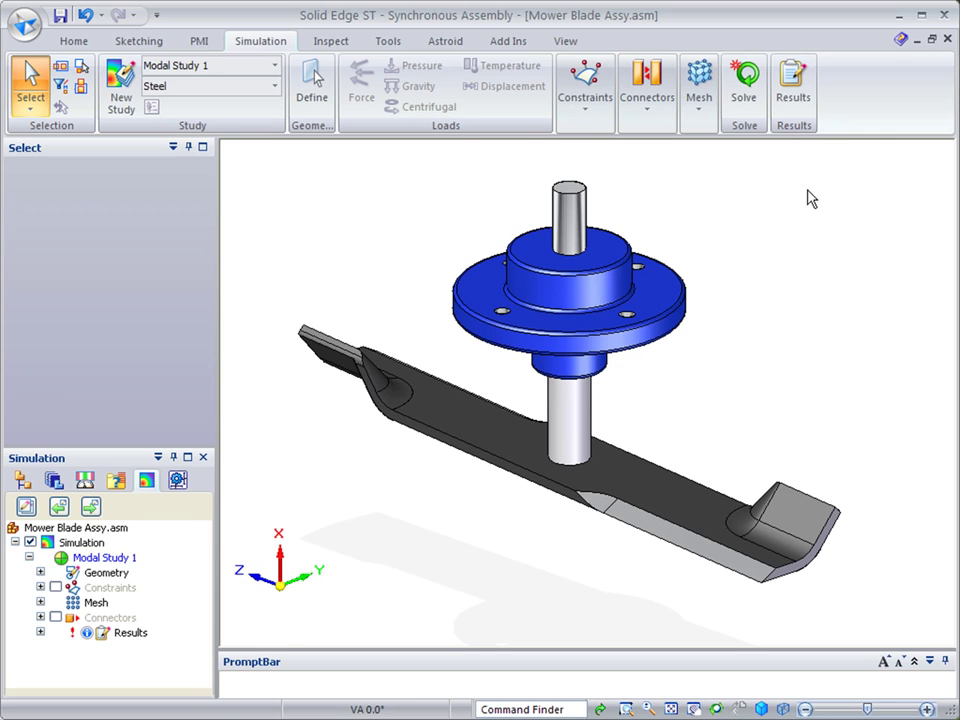
Open the Modal Study 1 results, review the list of modes, and step through the displacement plots from Mode 1 to Mode 4
left_click(793, 98)
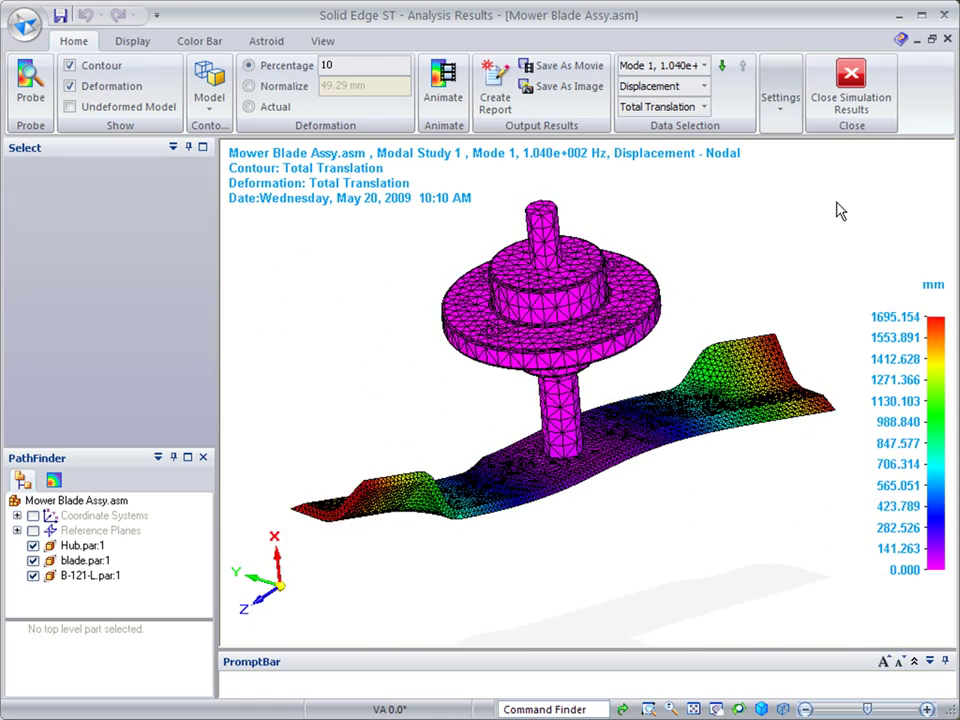
left_click(704, 66)
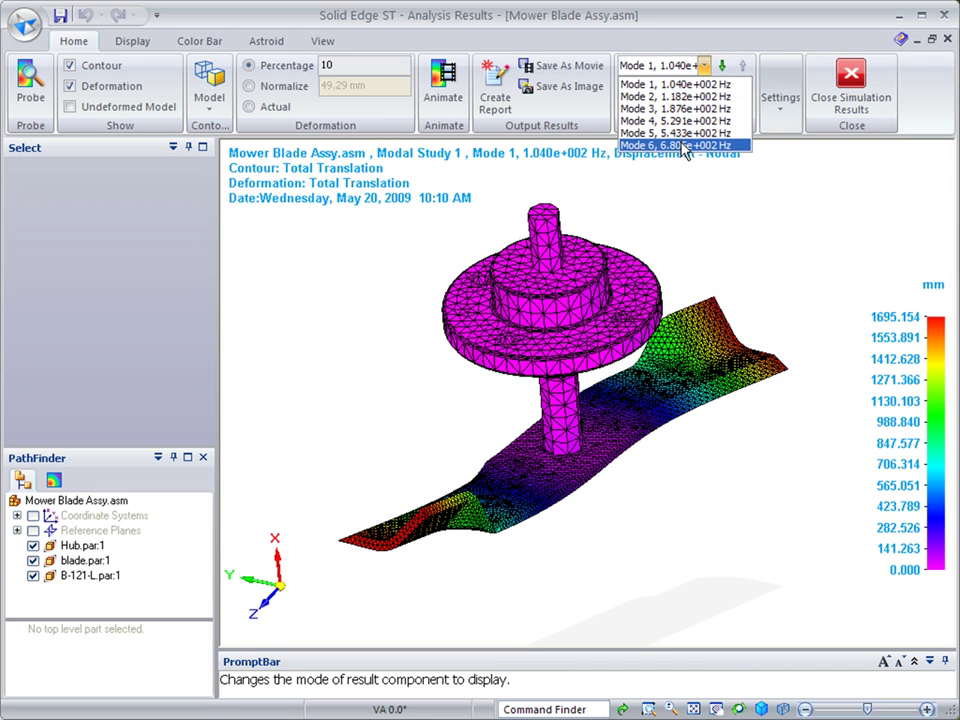
left_click(683, 86)
left_click(705, 67)
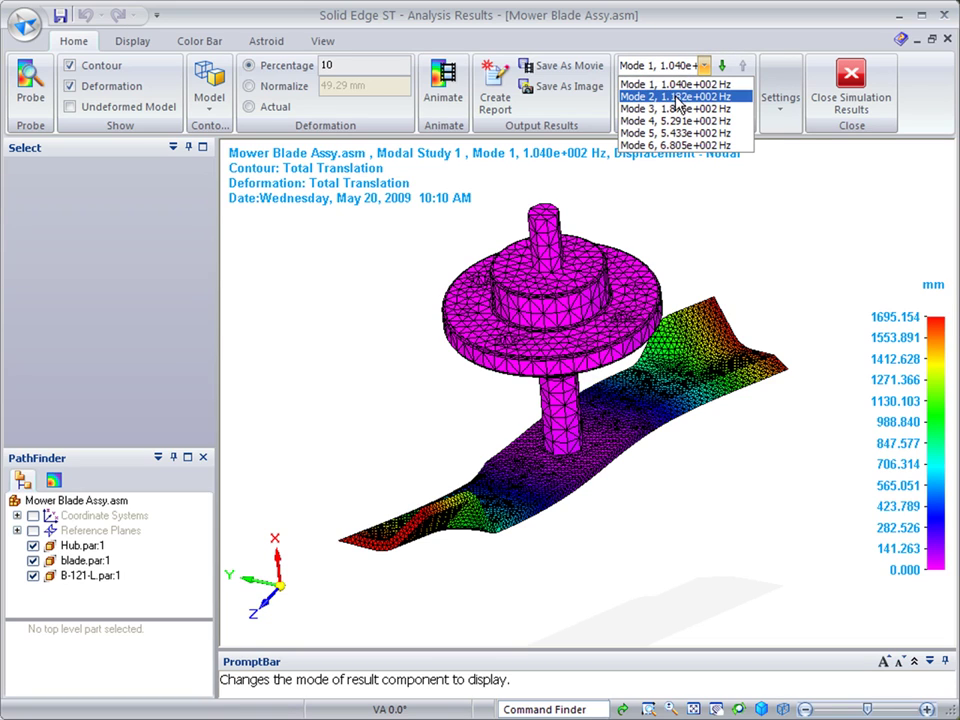
left_click(673, 86)
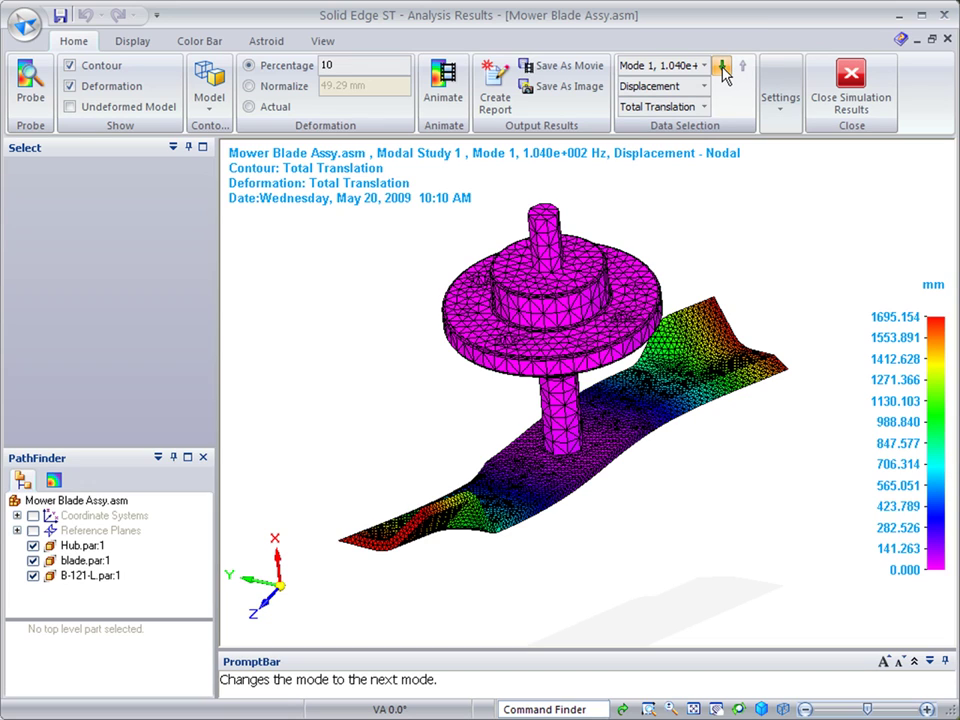
left_click(722, 67)
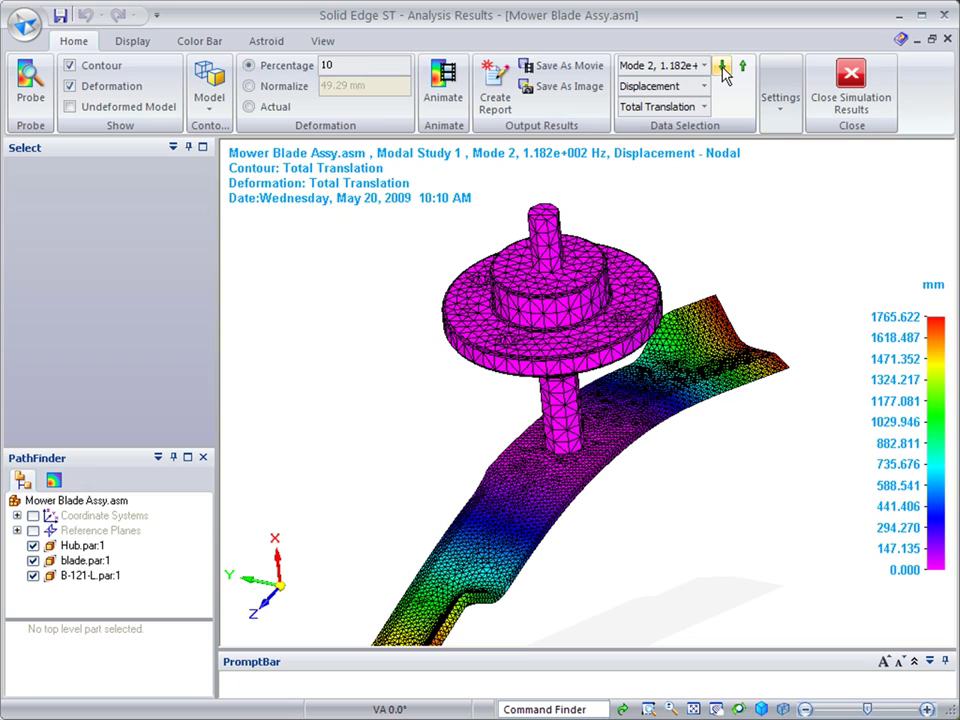
left_click(722, 67)
left_click(722, 67)
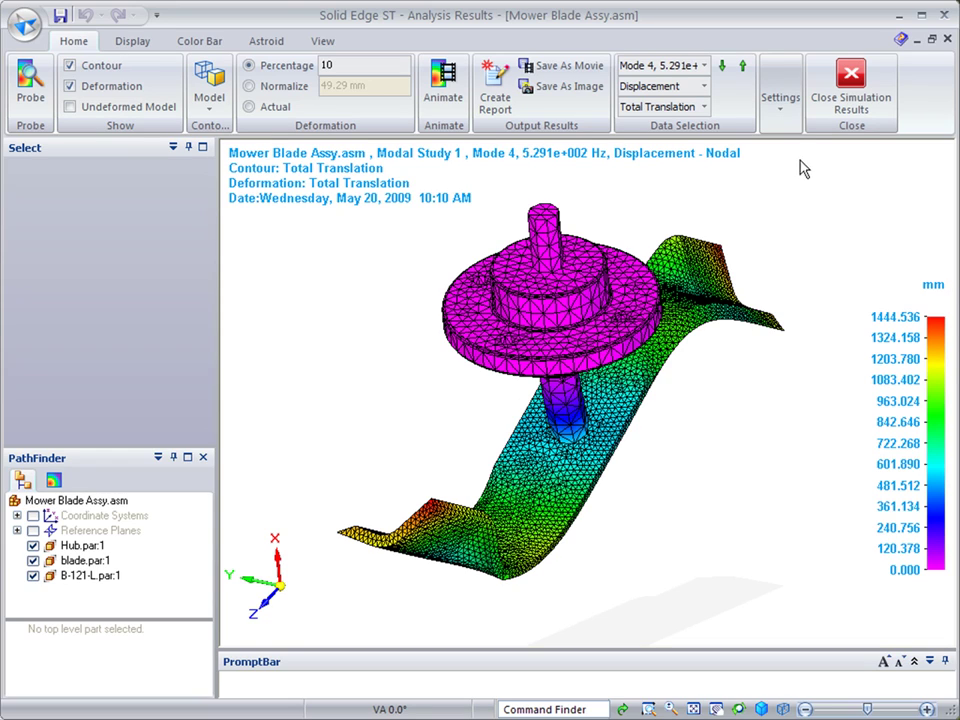
Close the simulation results and make Static Study 1 the active study
left_click(853, 88)
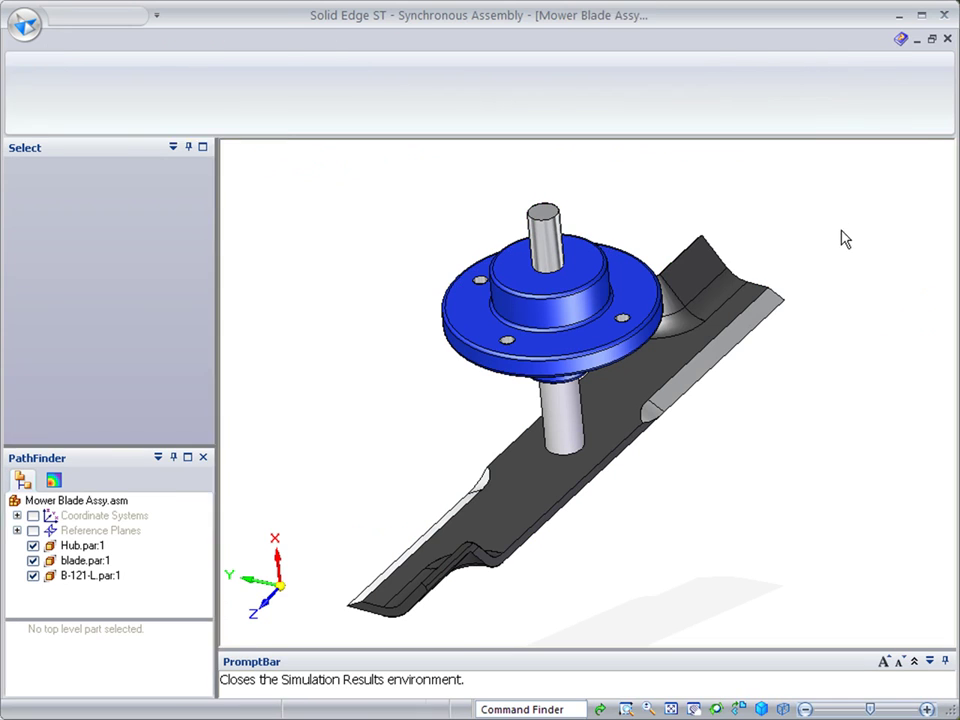
left_click(147, 483)
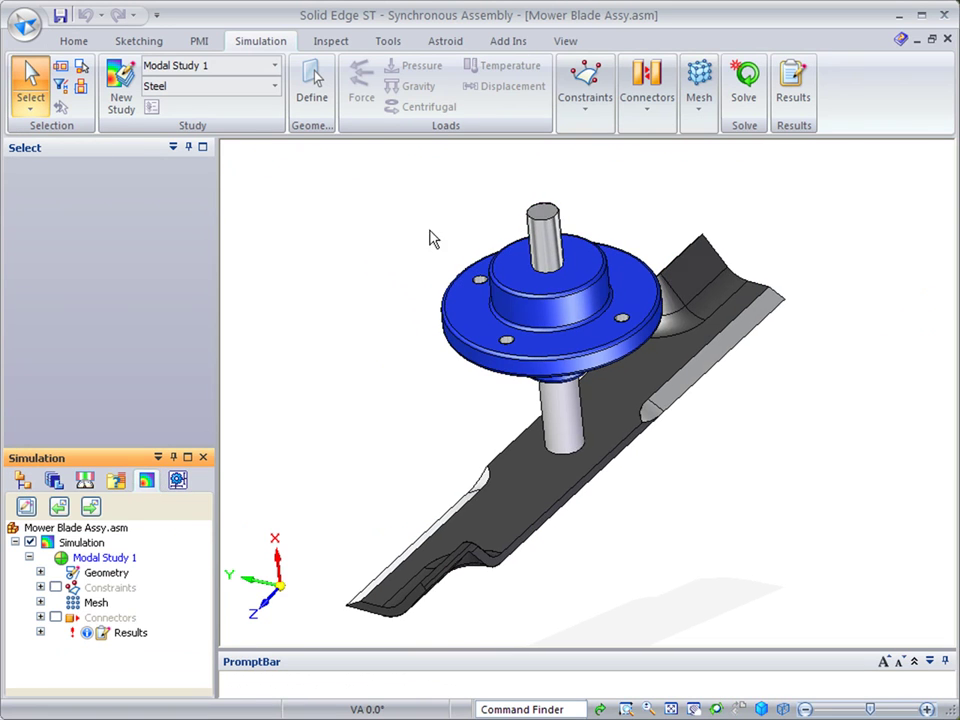
left_click(91, 507)
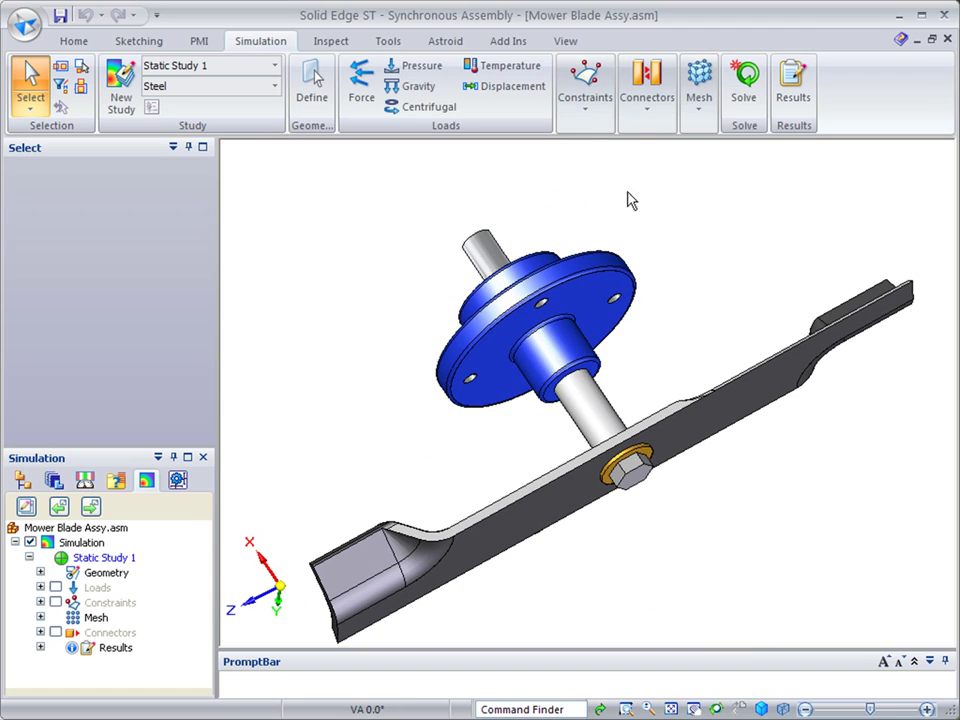
Apply a Fixed constraint to the underside face of the hub flange and the end face of the blade
left_click(588, 112)
left_click(578, 166)
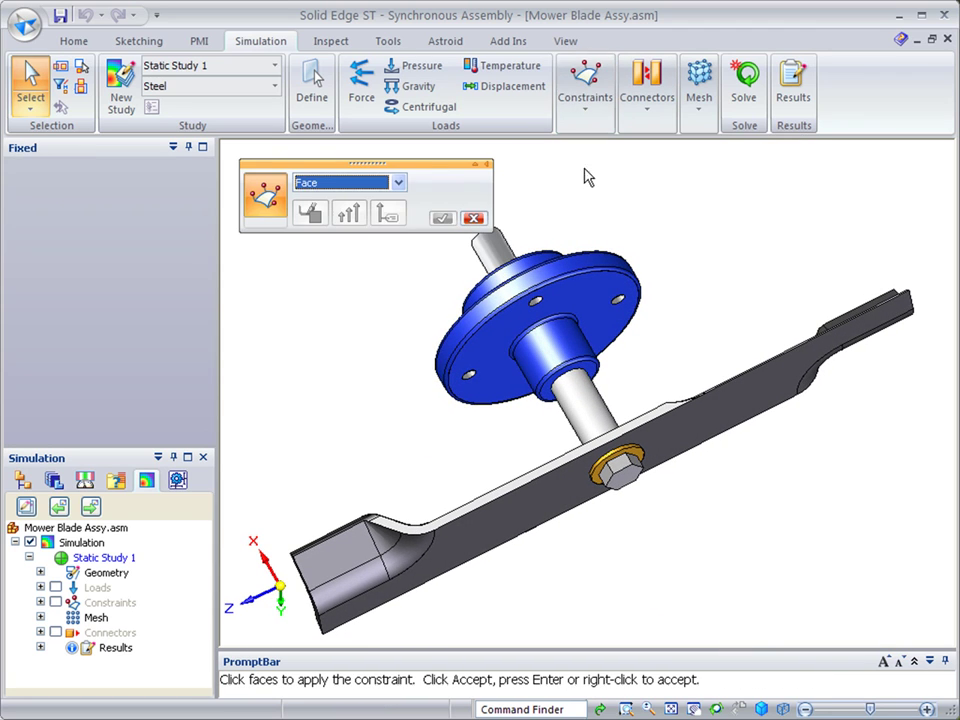
left_click(576, 303)
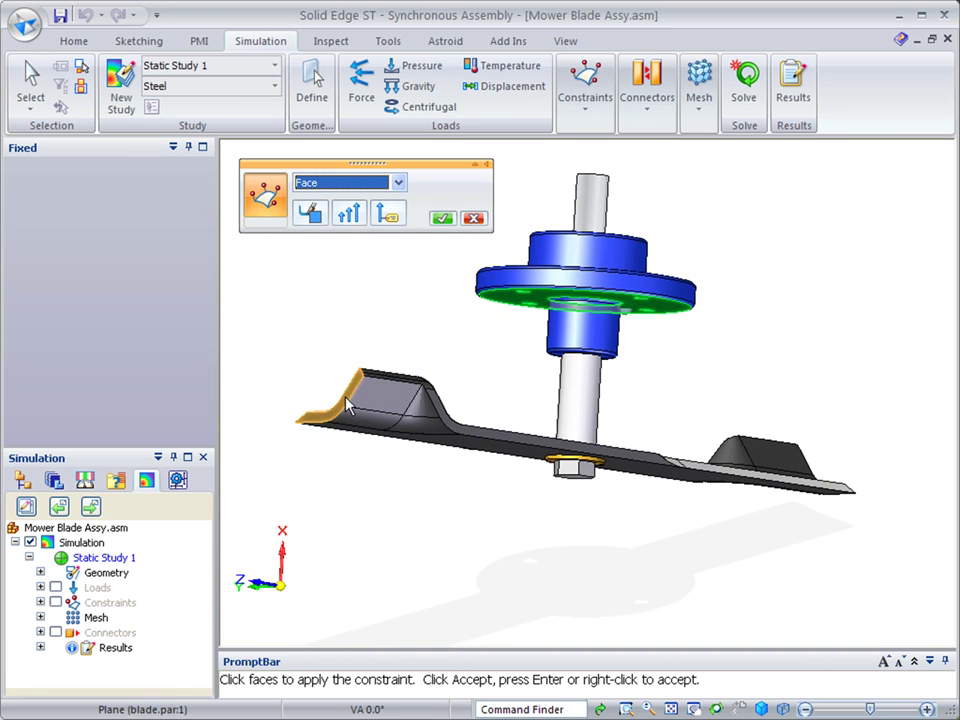
left_click(347, 404)
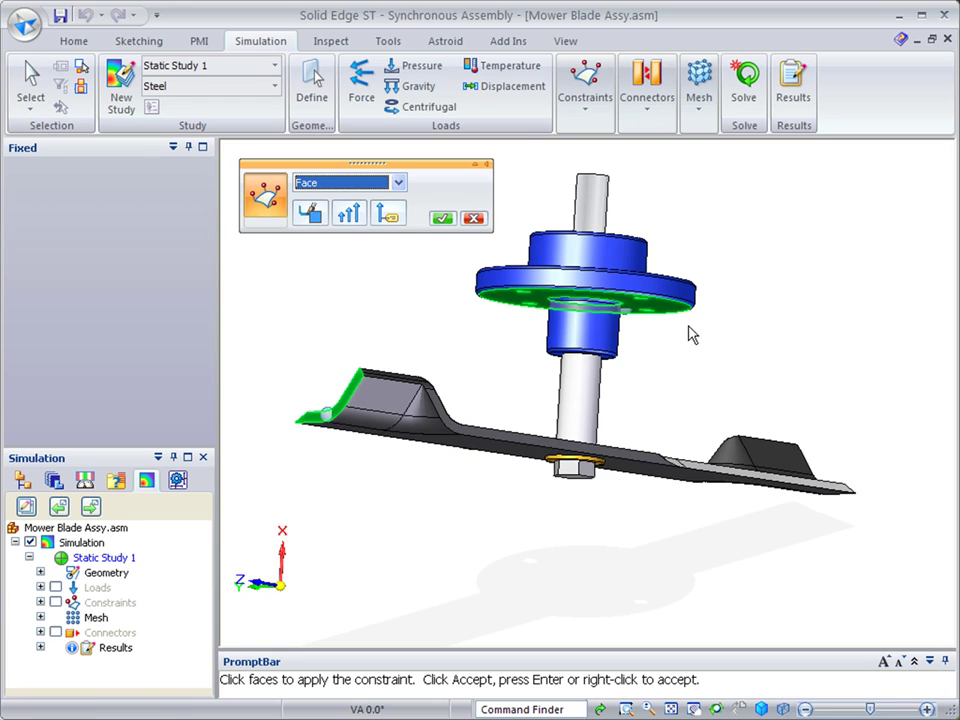
left_click(443, 218)
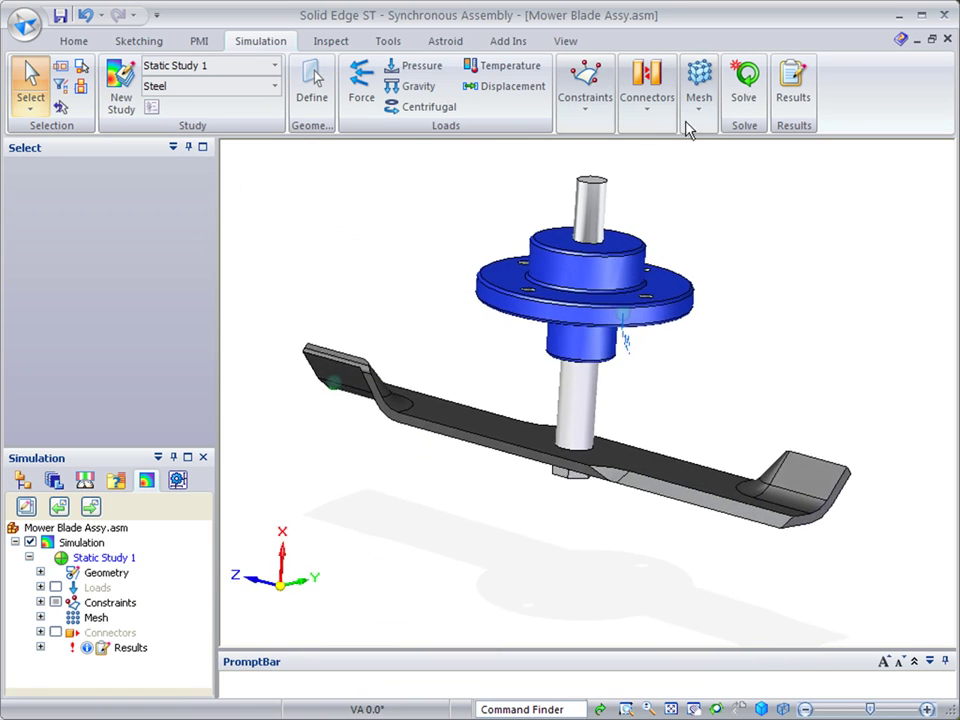
Start a face force on the blade's bevelled cutting face and move its direction handle to the blade tip, pointing it along the blade
left_click(360, 80)
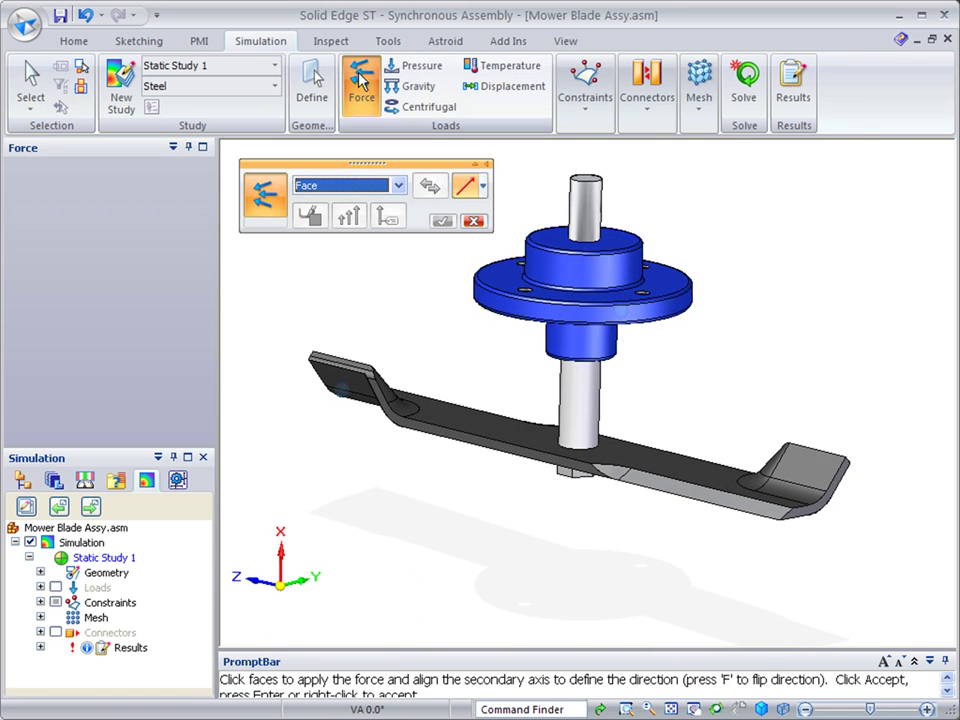
scroll(900, 210, "up", 5)
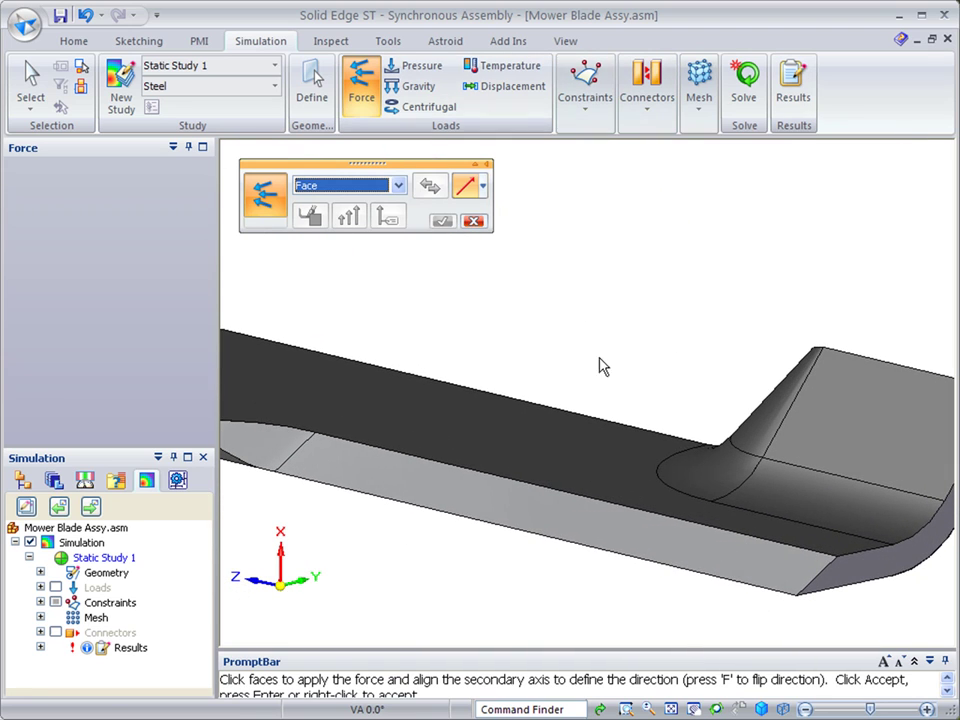
left_click(498, 508)
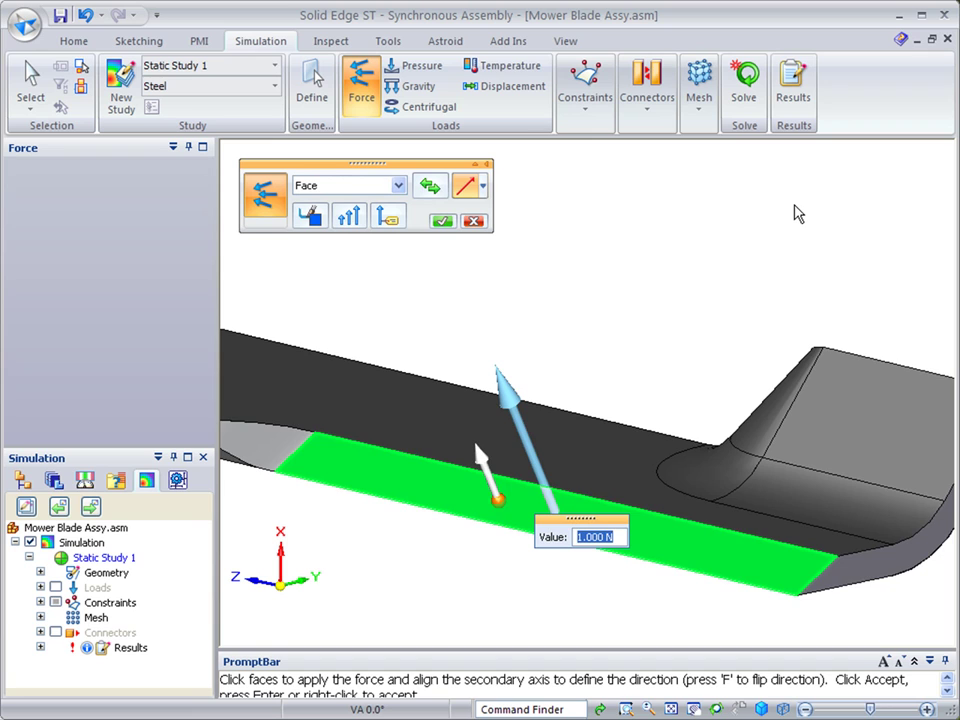
scroll(798, 213, "down", 3)
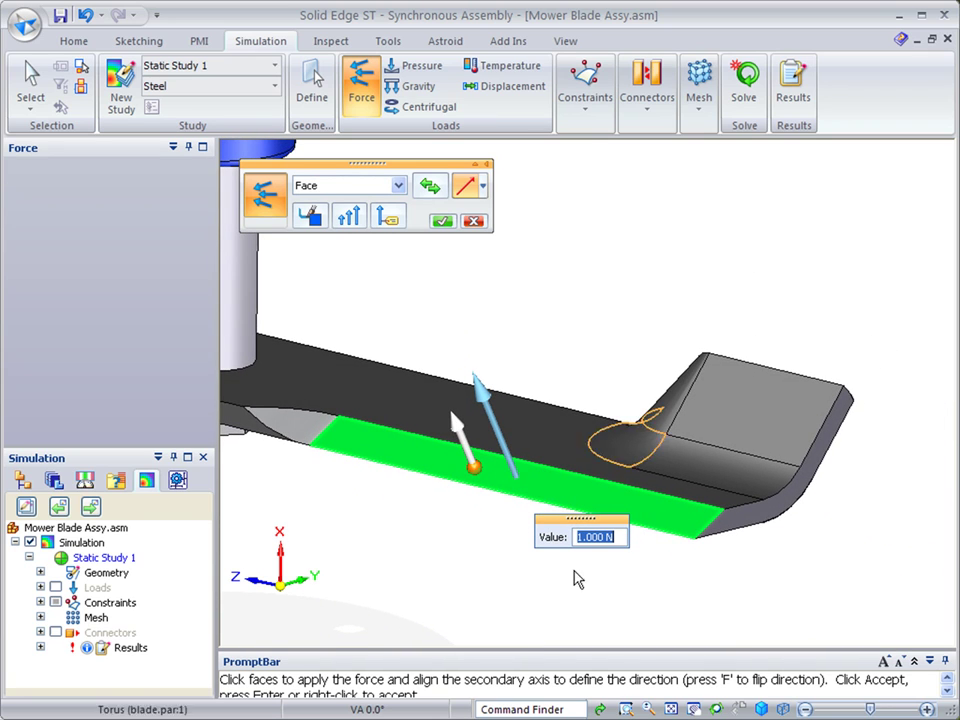
left_click(475, 470)
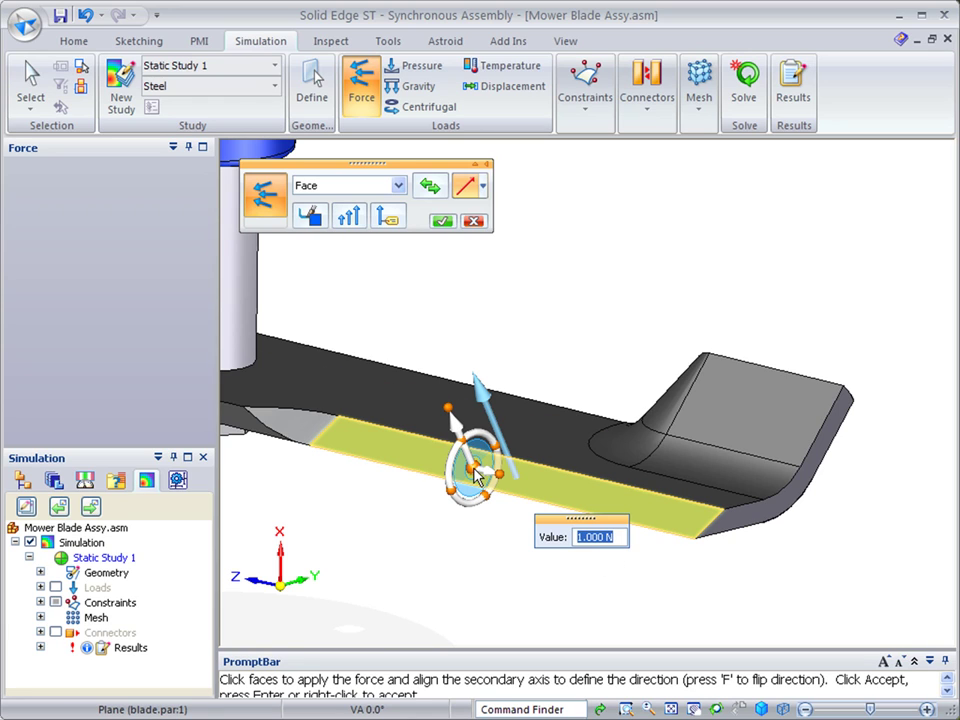
left_click_drag(477, 478, 830, 445)
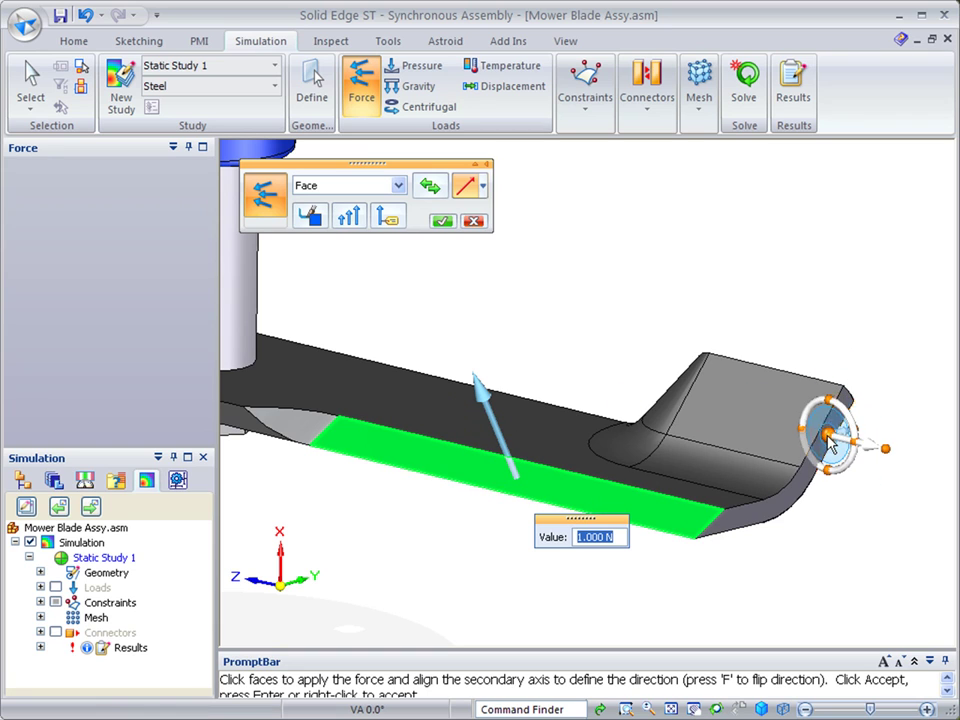
left_click(838, 470)
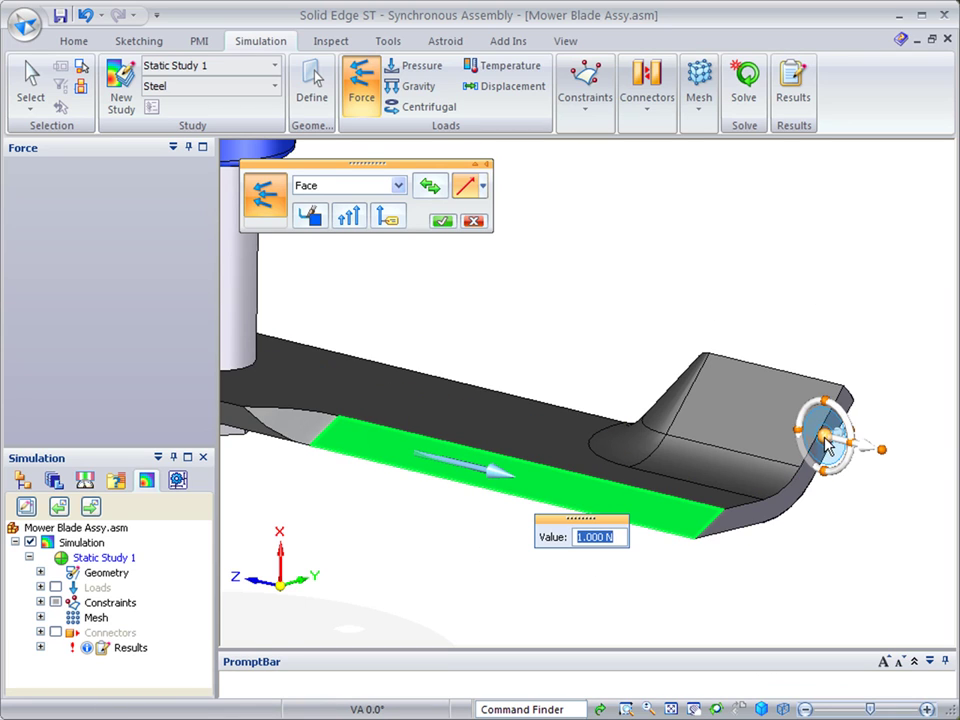
Move the direction handle to the blade's top face, include that face, and apply the 1 N force horizontally across the blade toward the cutting edge
left_click_drag(826, 444, 472, 418)
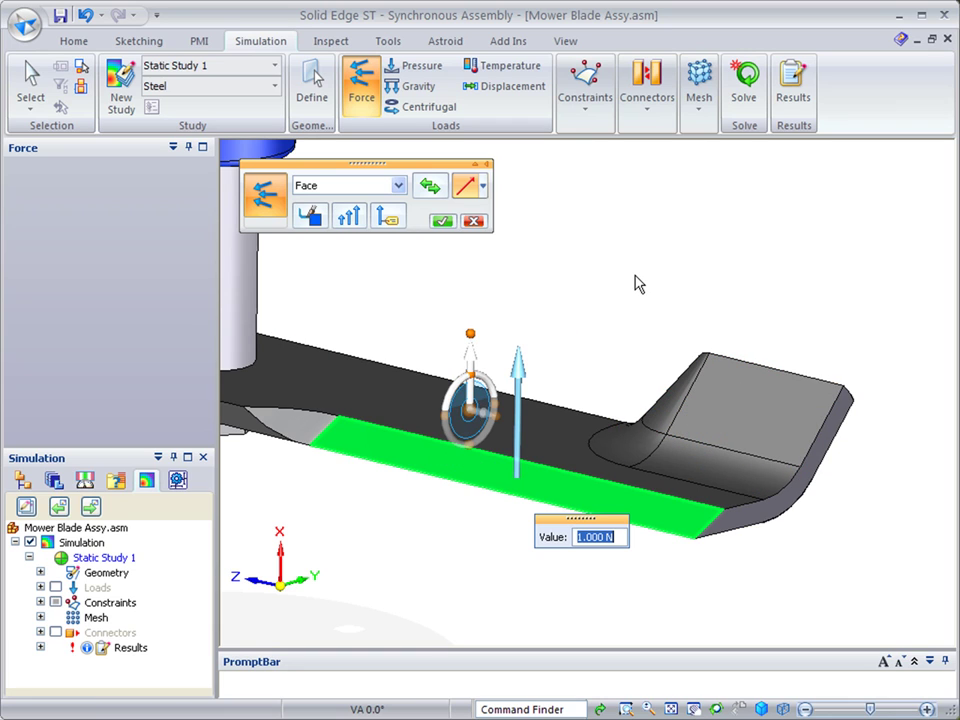
left_click(463, 405)
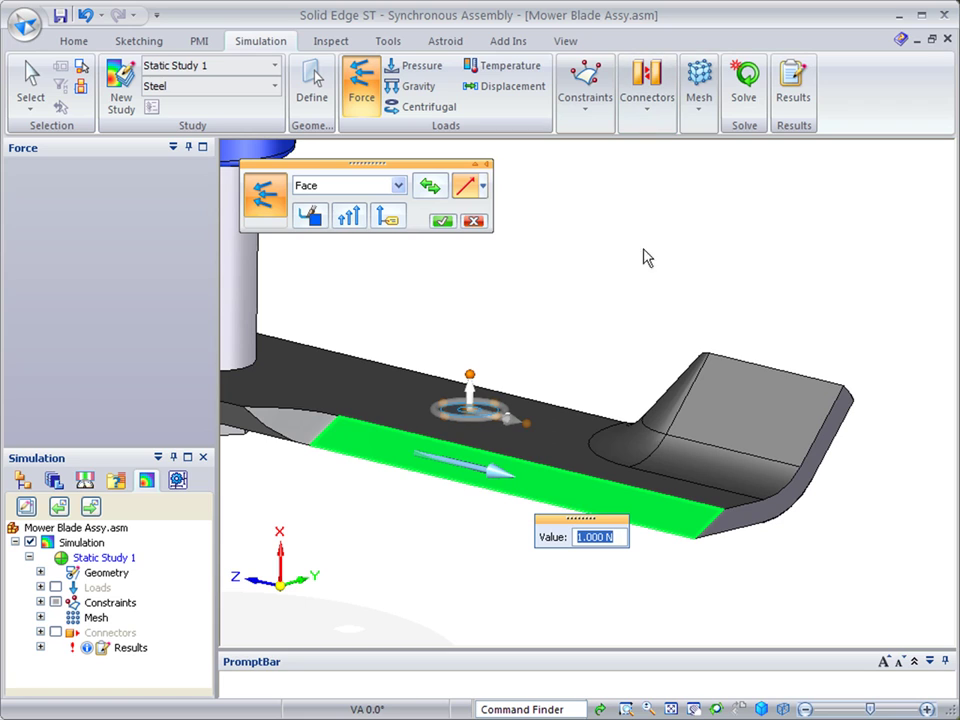
left_click(529, 430)
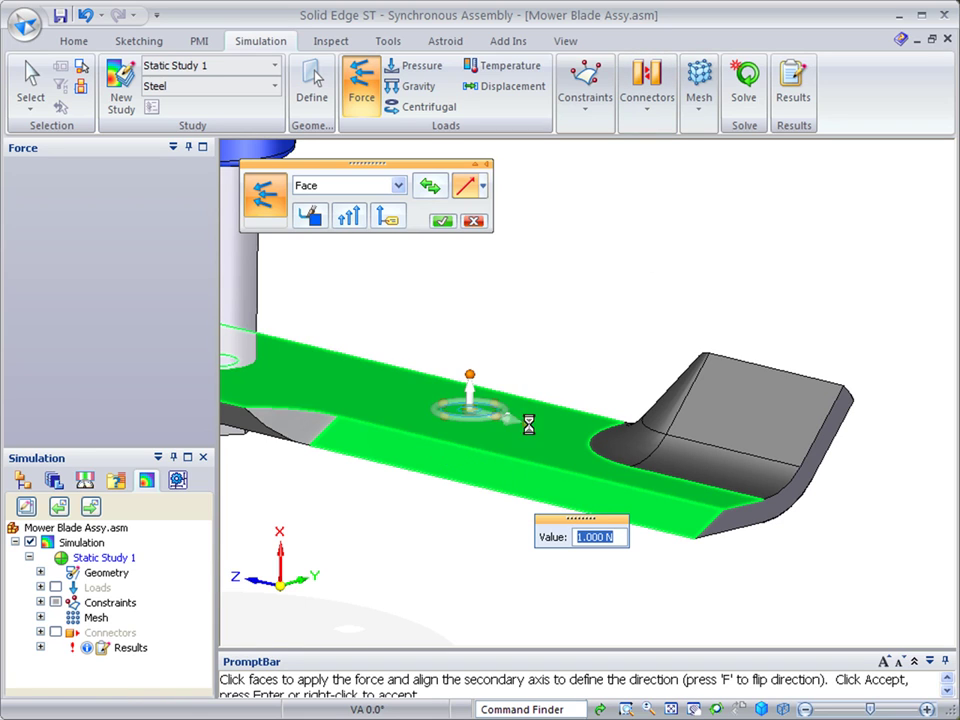
left_click(440, 532)
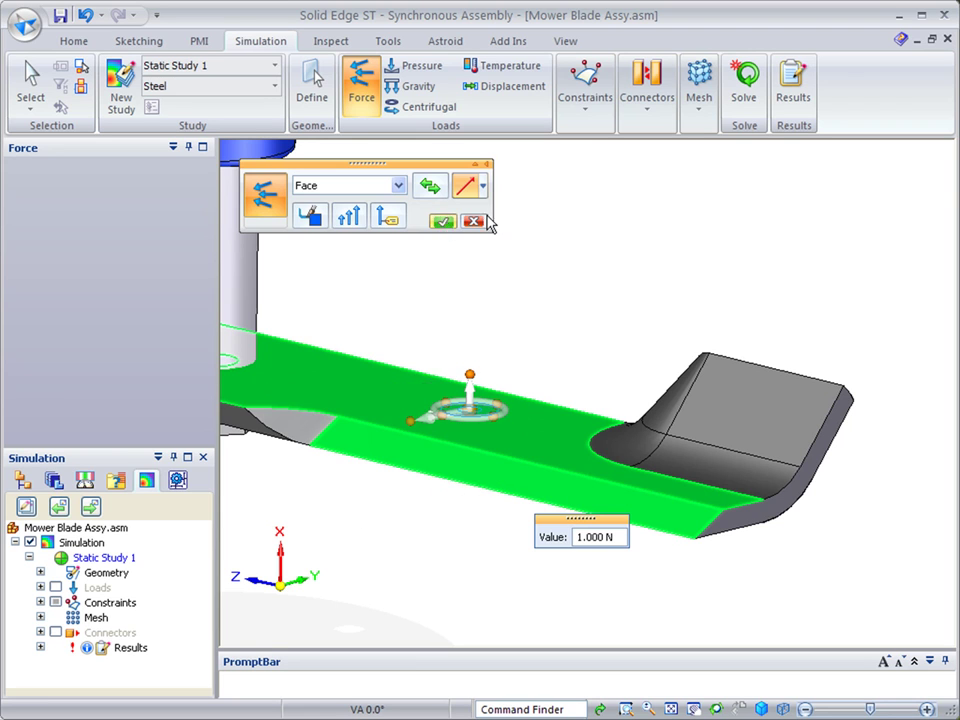
left_click(442, 220)
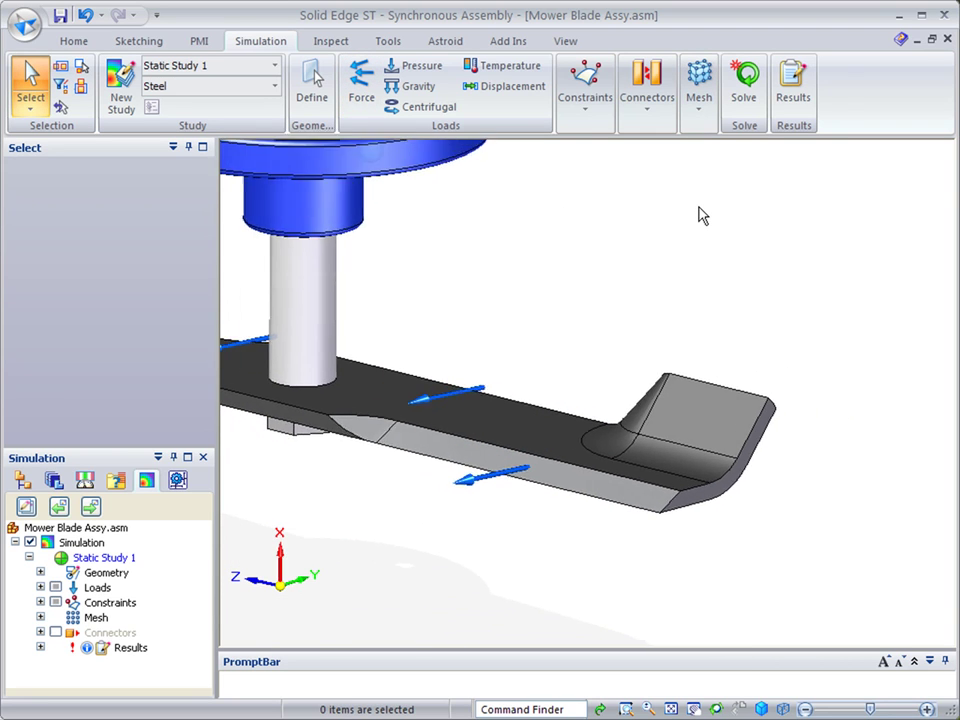
Hide the load and constraint symbols and show the tetrahedral mesh of Static Study 1
left_click(55, 588)
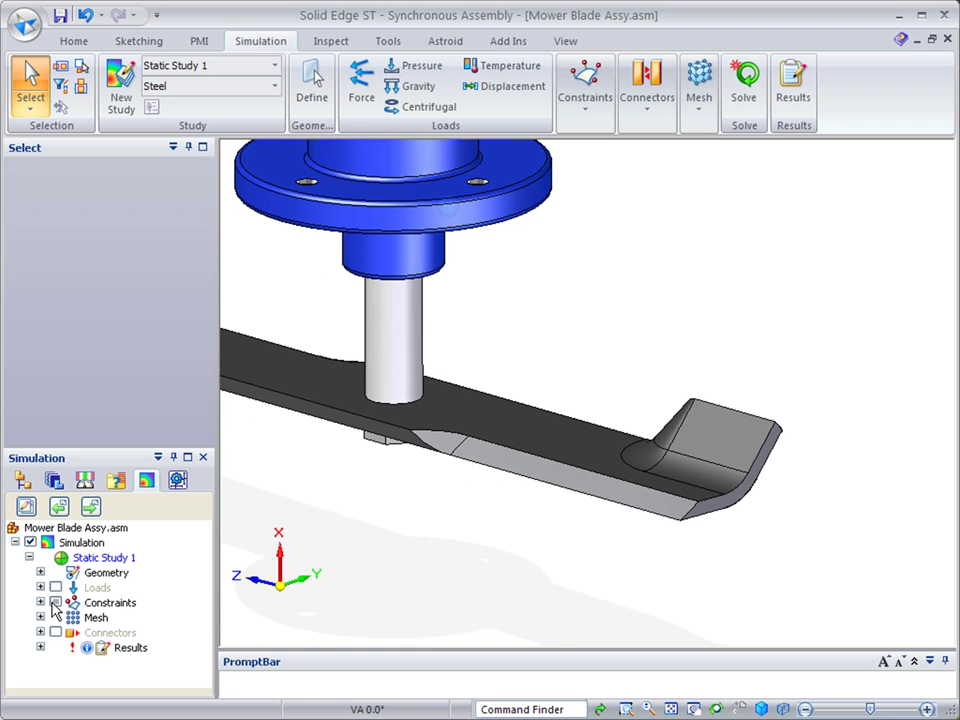
left_click(55, 602)
left_click(700, 88)
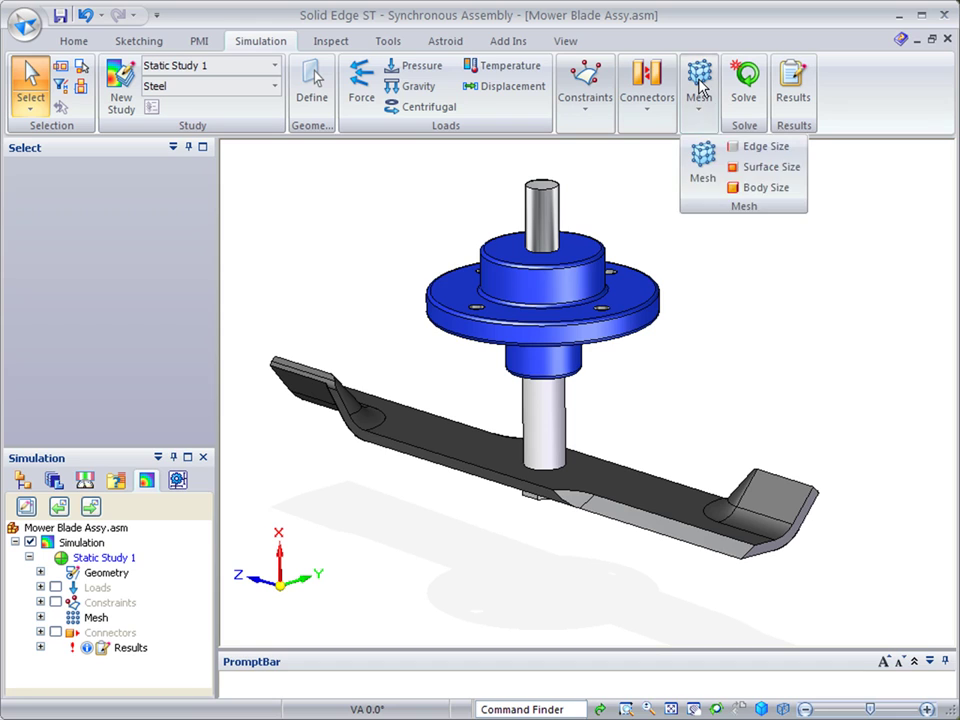
left_click(700, 171)
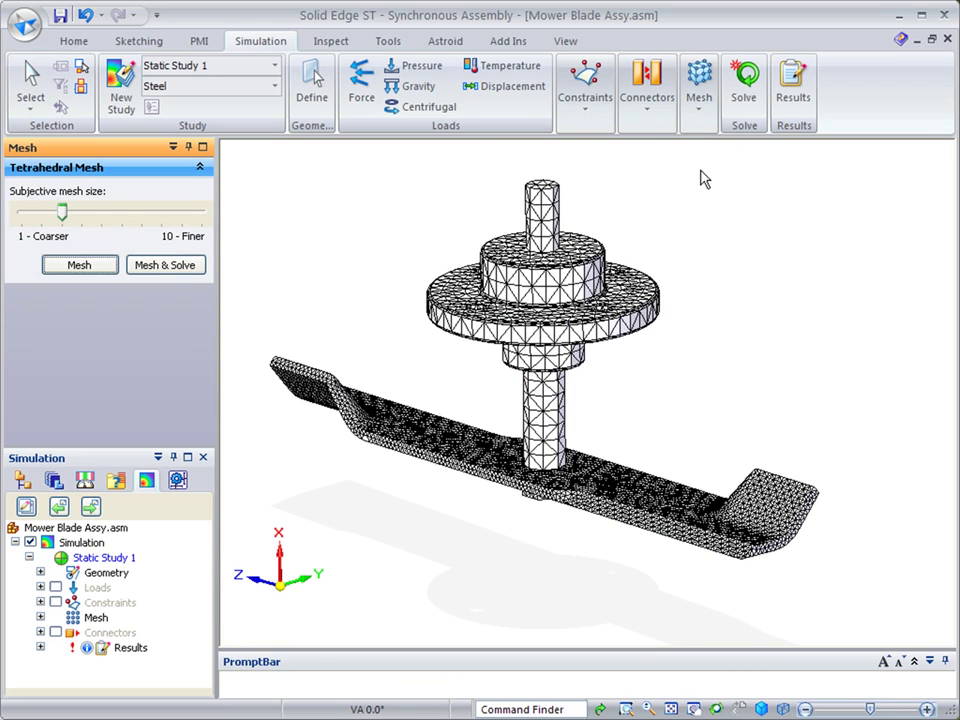
Open the Static Study 1 results with the simulation tree, and play and close the Von Mises stress animation
left_click(793, 97)
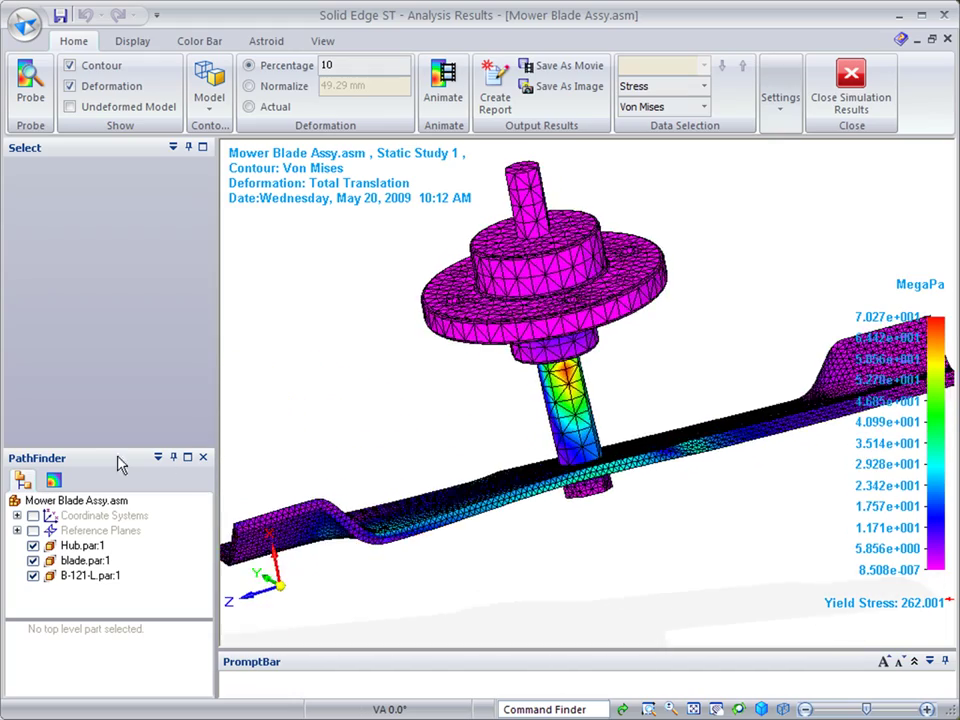
left_click(53, 480)
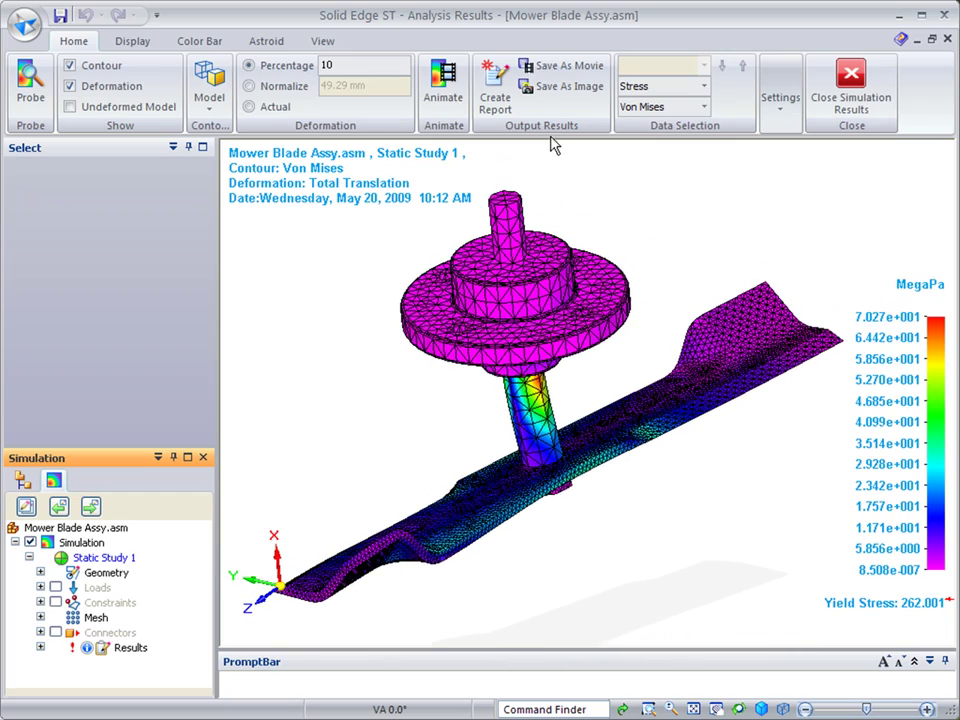
left_click(447, 82)
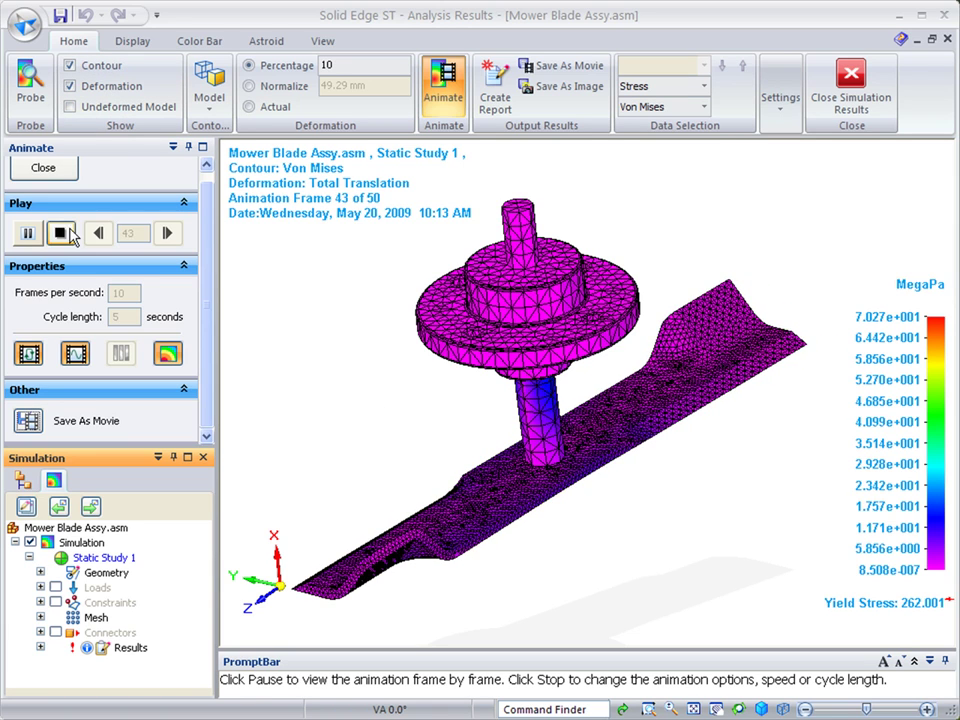
left_click(43, 168)
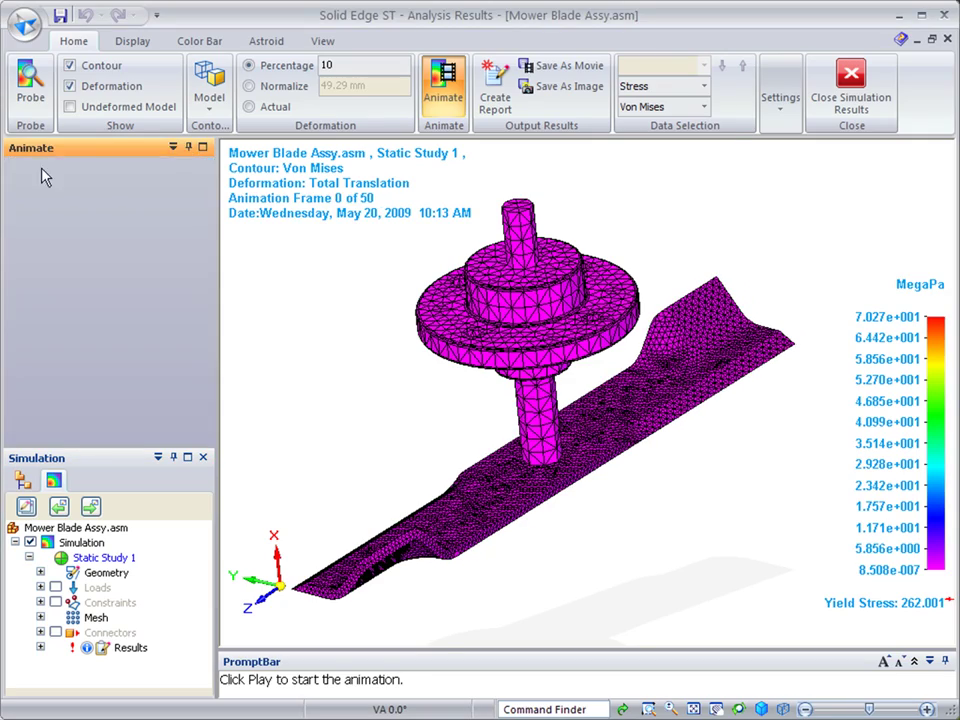
Compare the banded and per-element contour styles on the shaft and blade, and return to the smooth contour
scroll(834, 170, "up", 5)
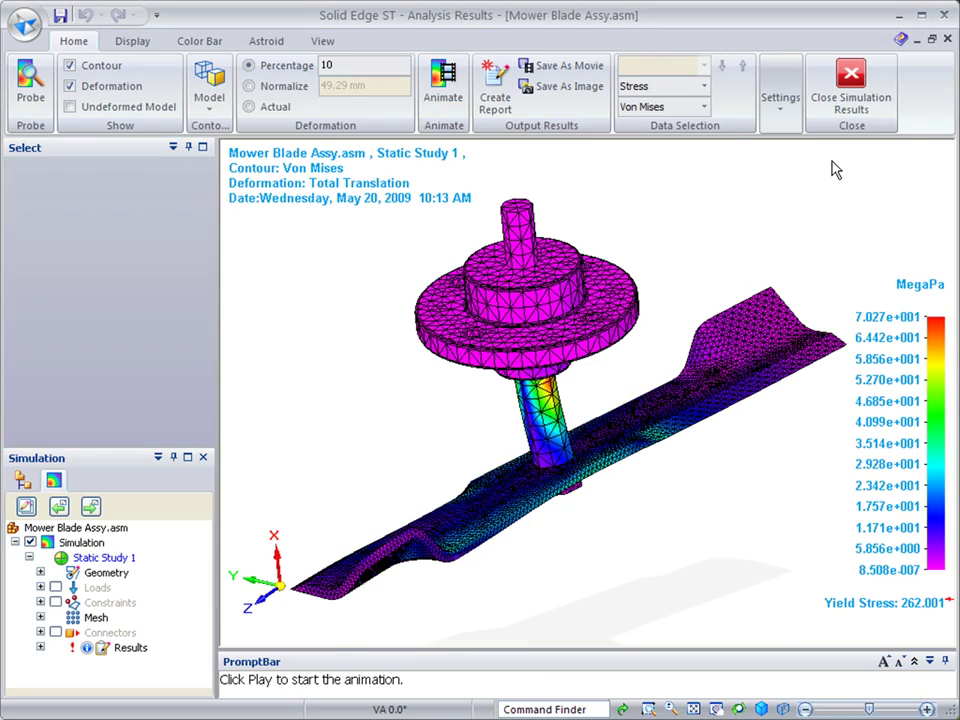
scroll(831, 171, "up", 2)
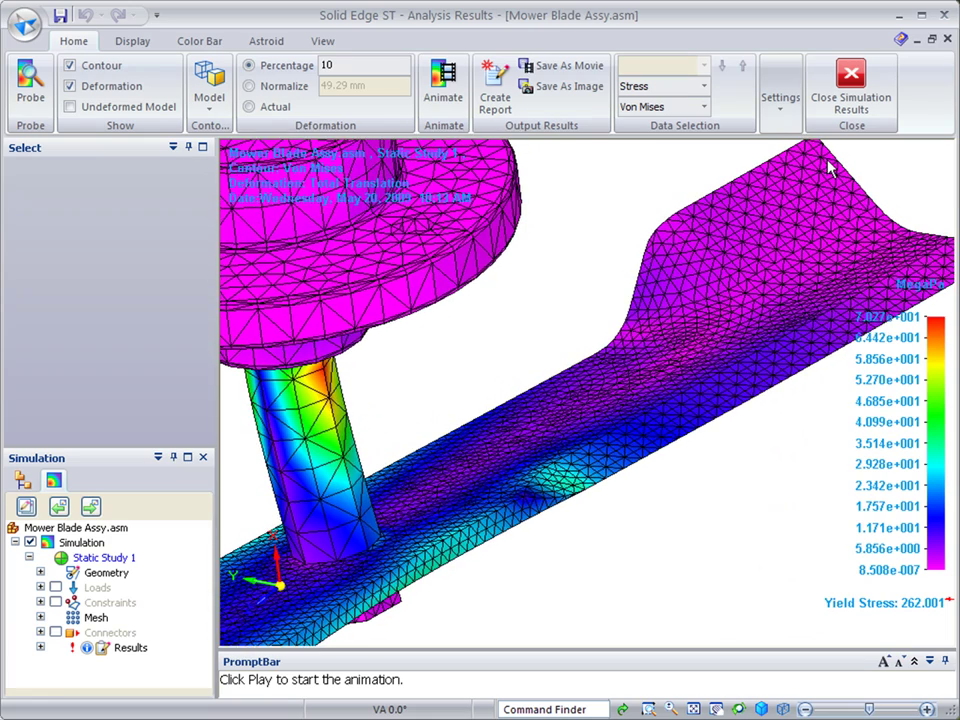
left_click(209, 108)
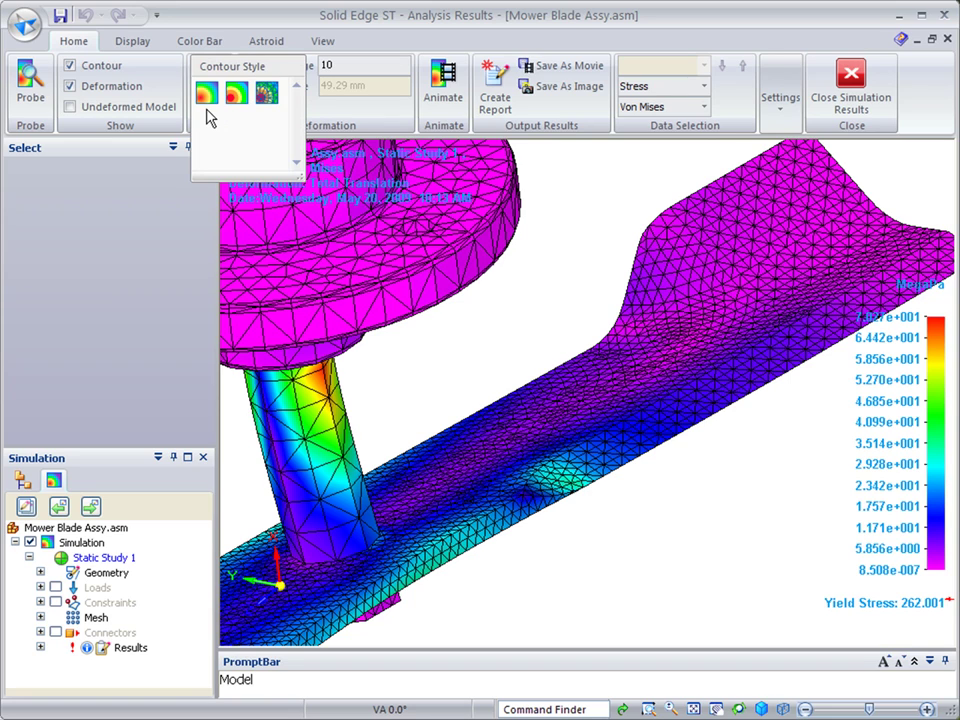
left_click(236, 93)
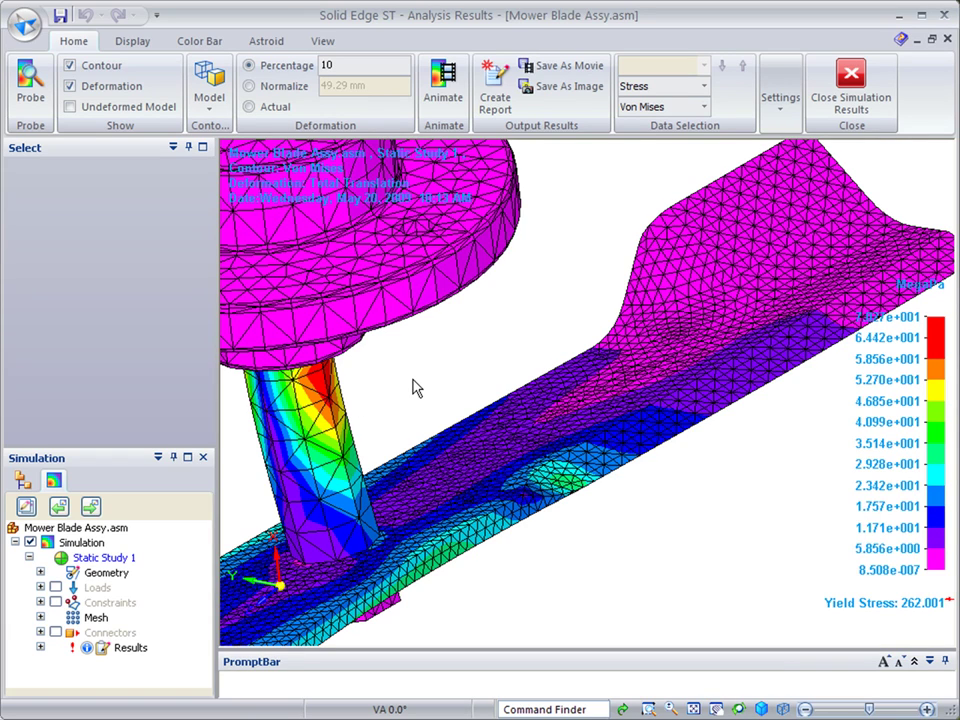
left_click(210, 100)
left_click(267, 94)
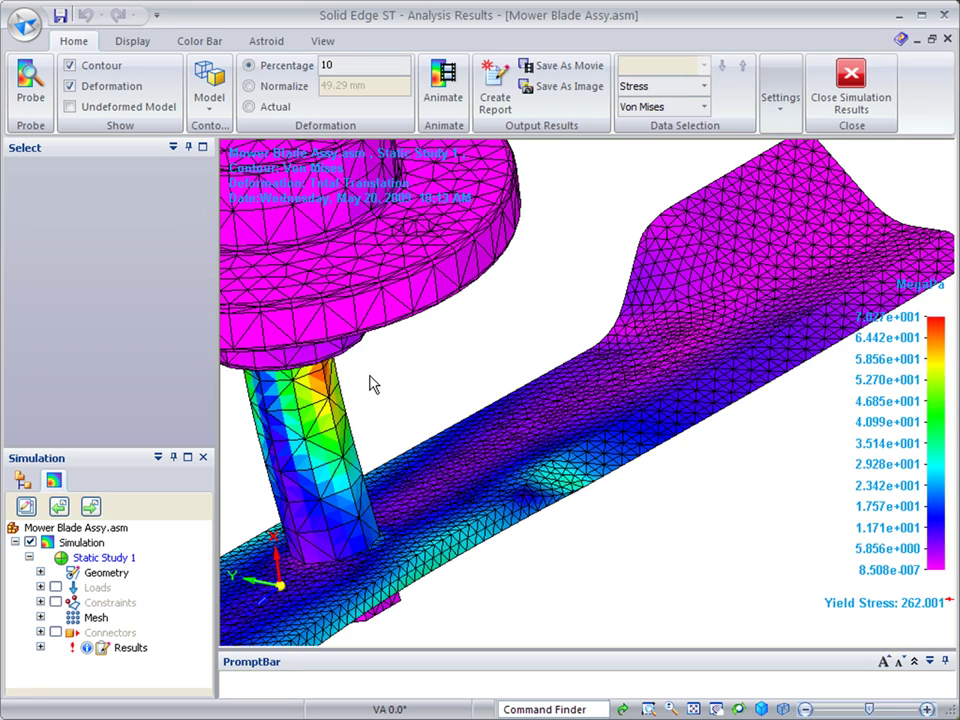
left_click(210, 99)
left_click(208, 96)
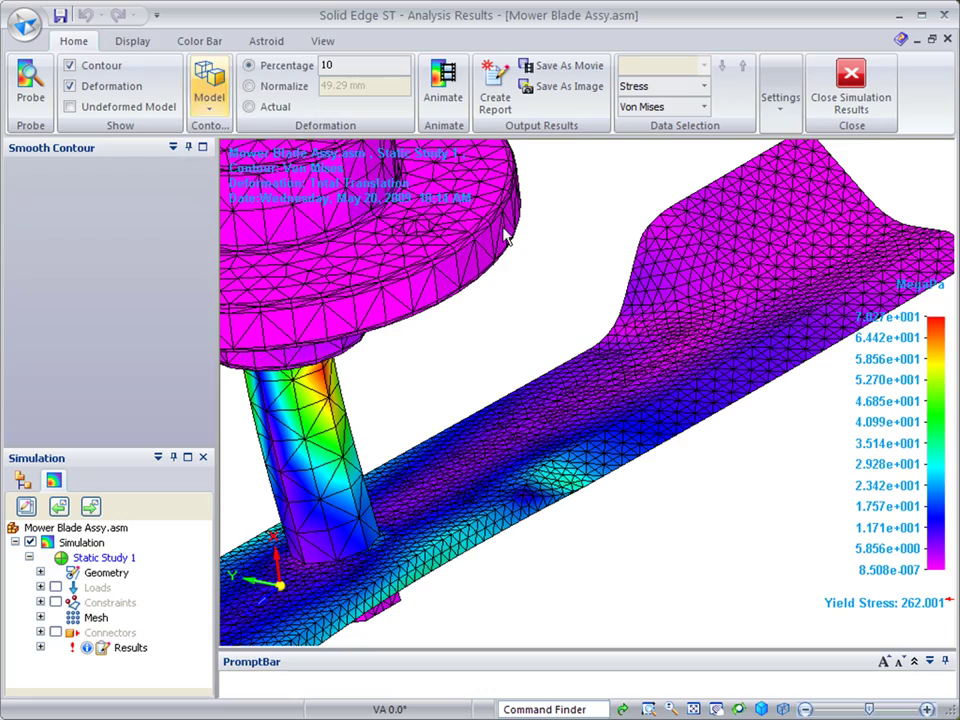
Probe the Von Mises stress at a node near the shaft's upper end and one midway down, placing their labels beside the model
scroll(550, 262, "down", 5)
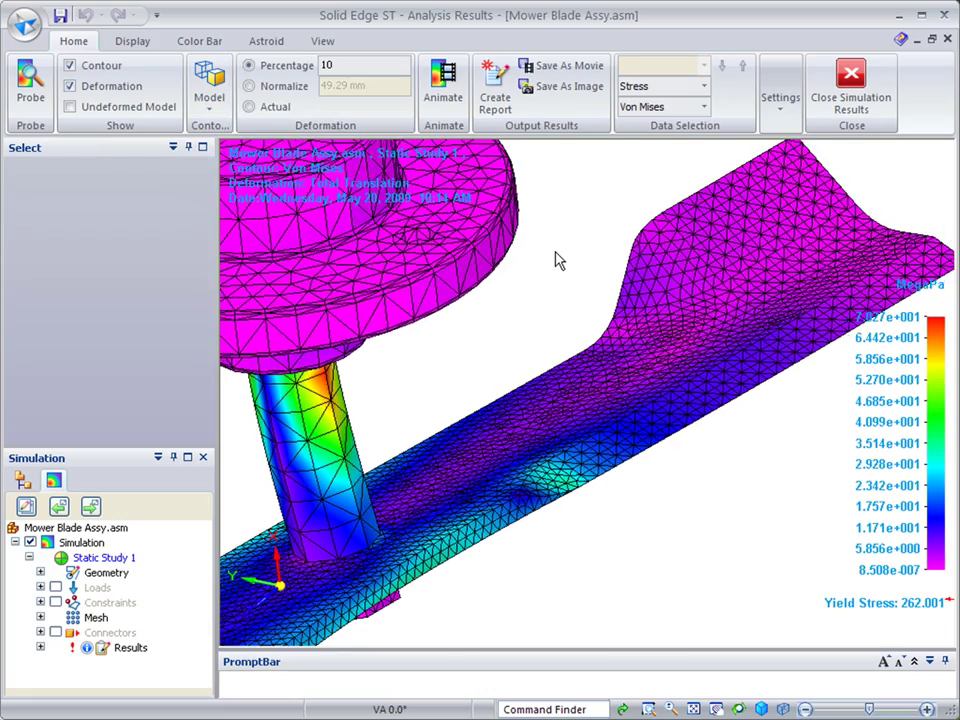
left_click(29, 88)
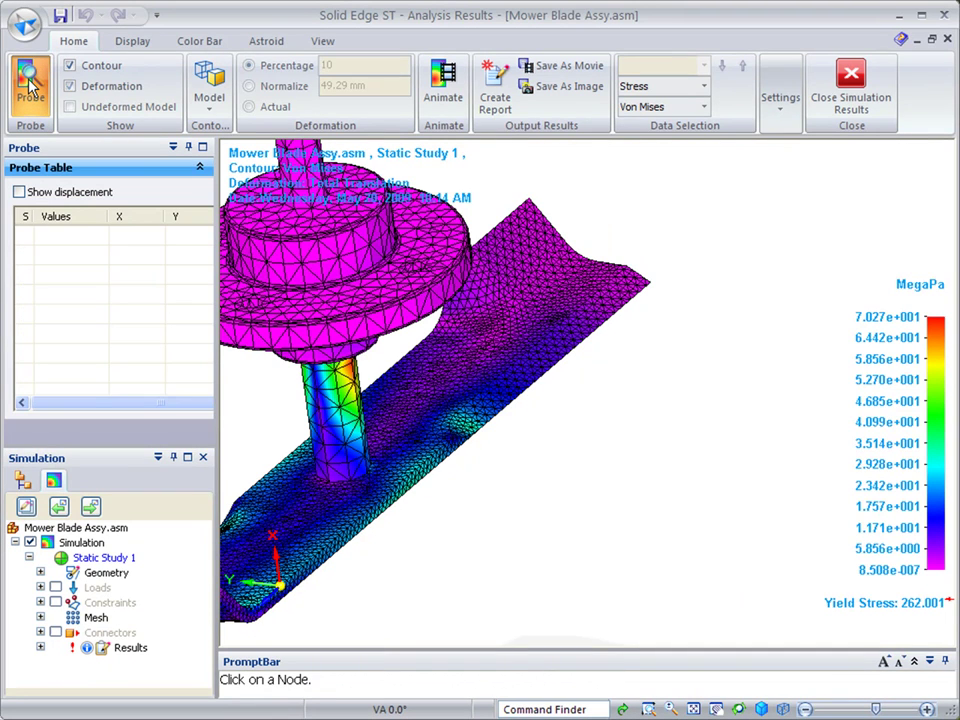
left_click(357, 372)
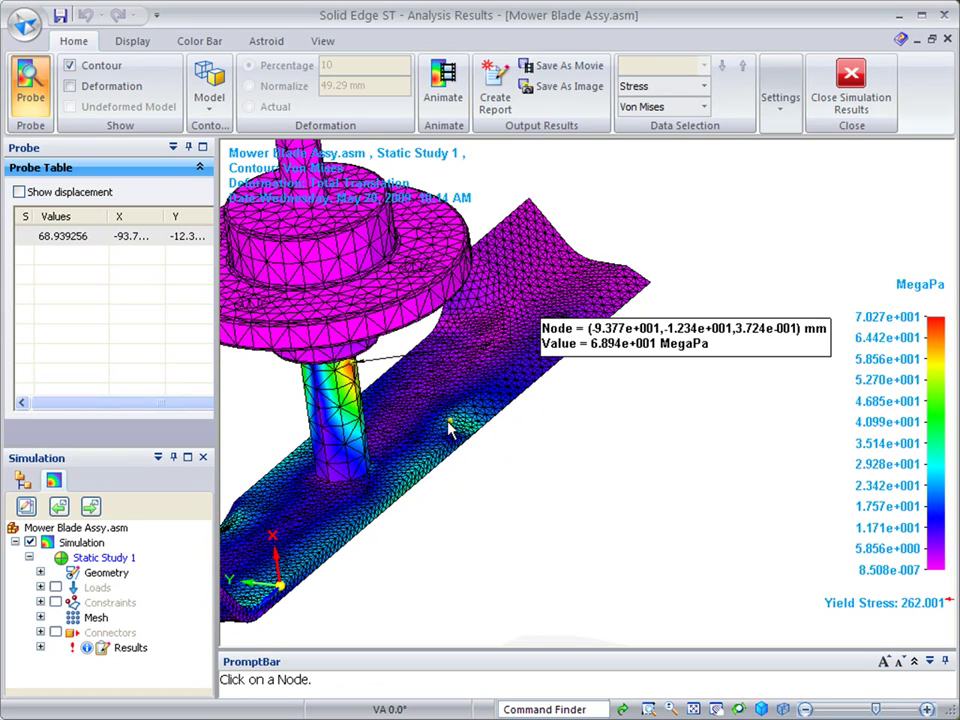
left_click(343, 416)
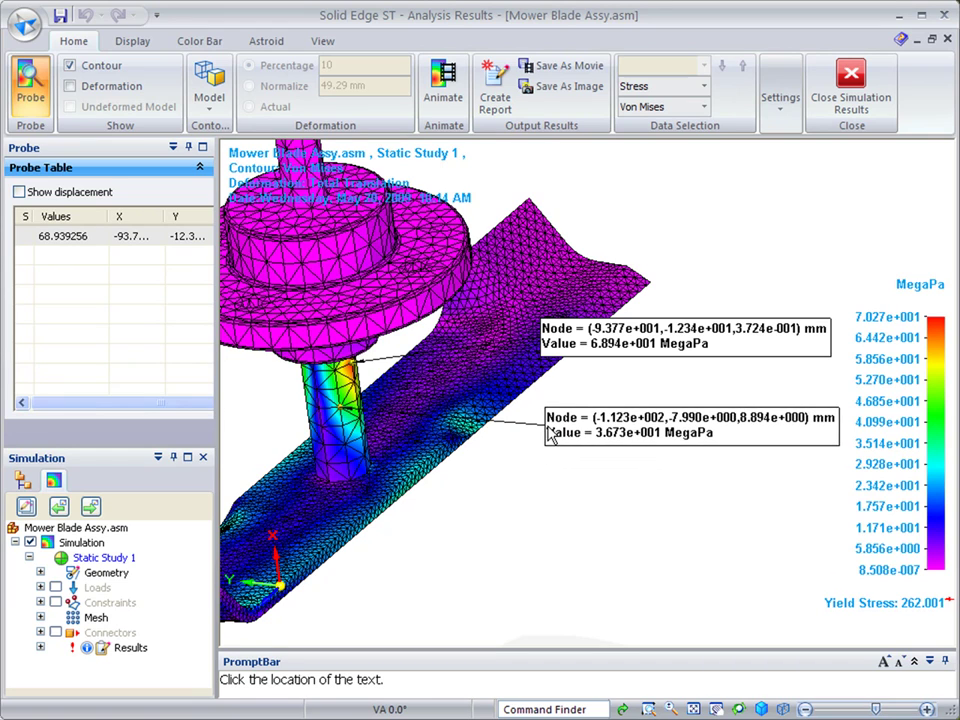
left_click(545, 430)
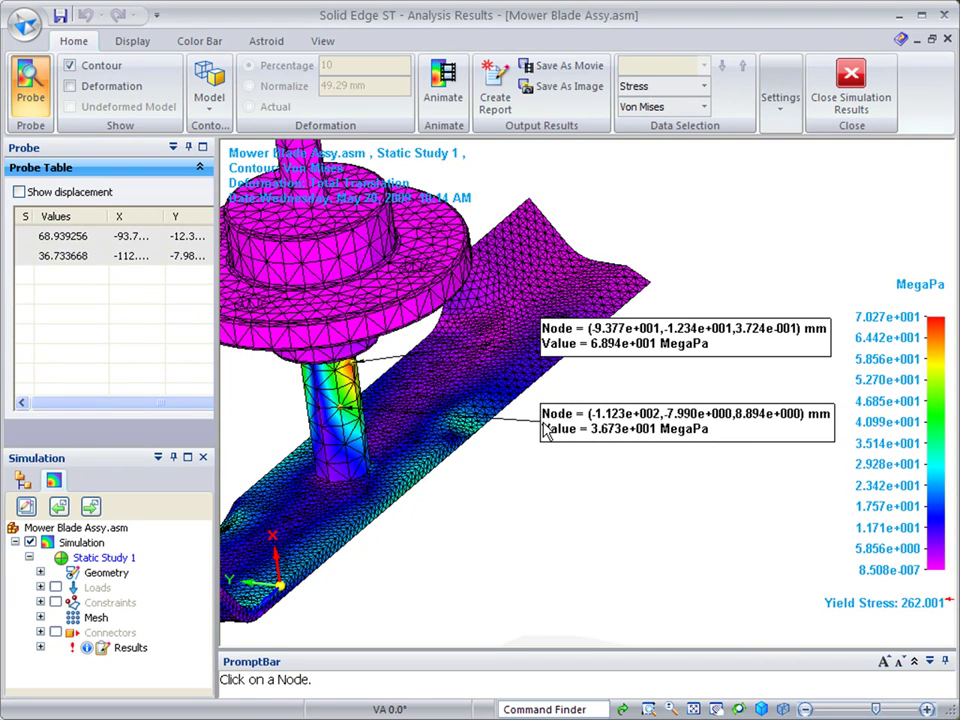
Turn on displacement for the probe and probe a node on the lower part of the shaft, placing its label below the others
left_click(19, 191)
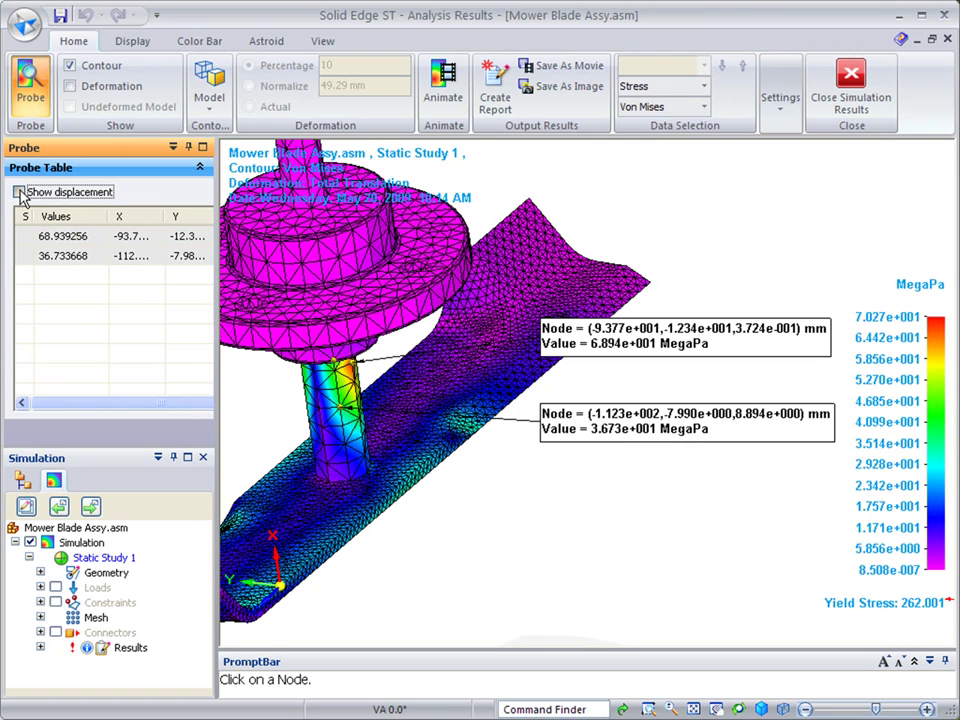
left_click(345, 446)
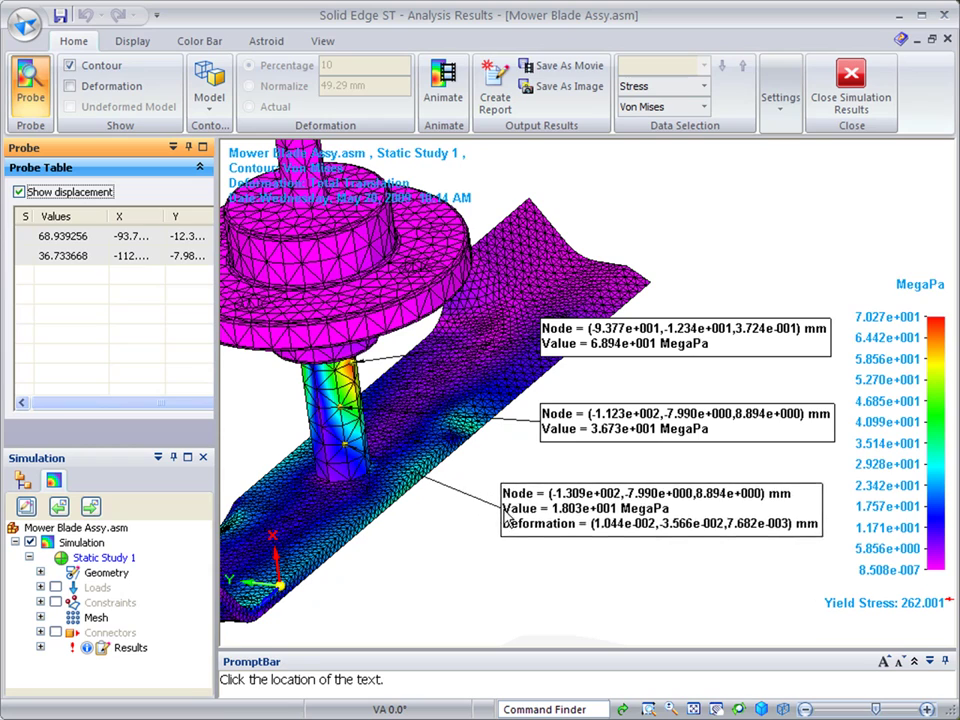
left_click(514, 515)
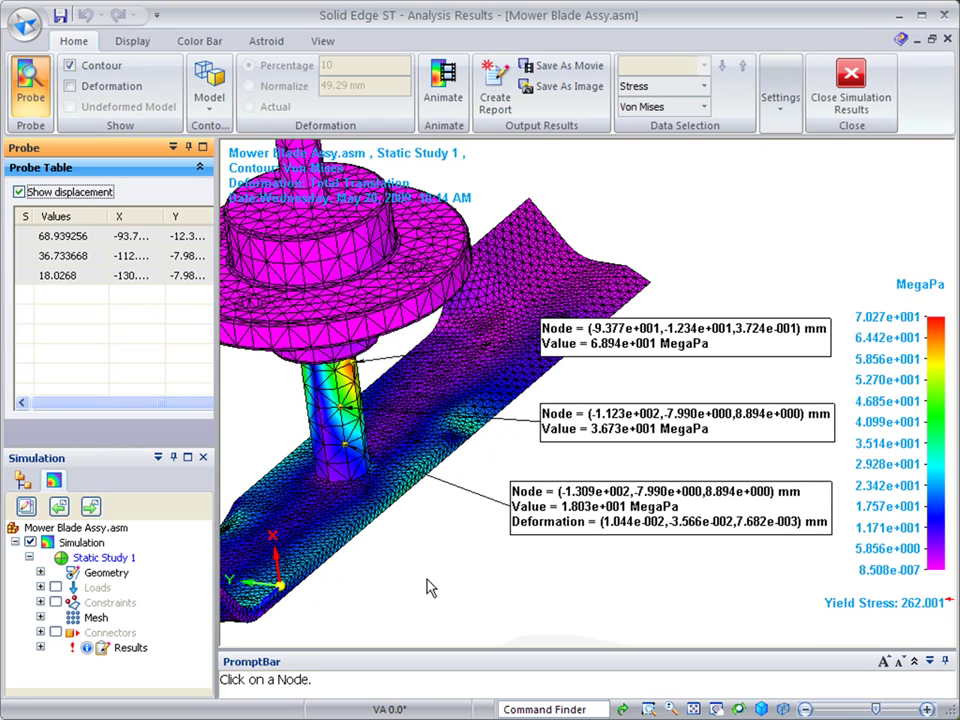
middle_click_drag(435, 637, 448, 566)
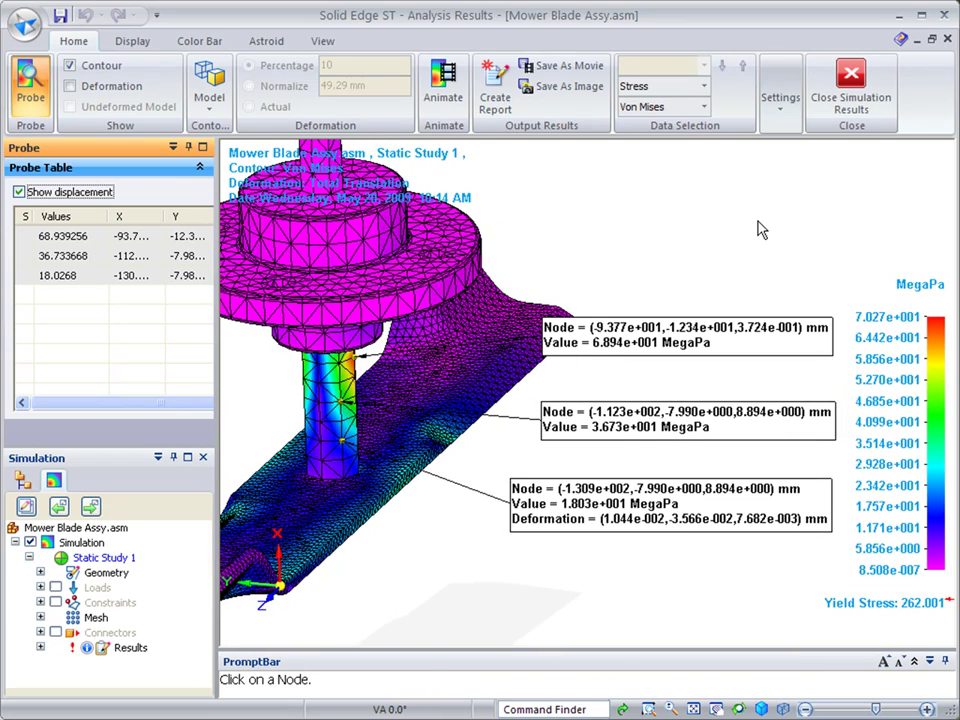